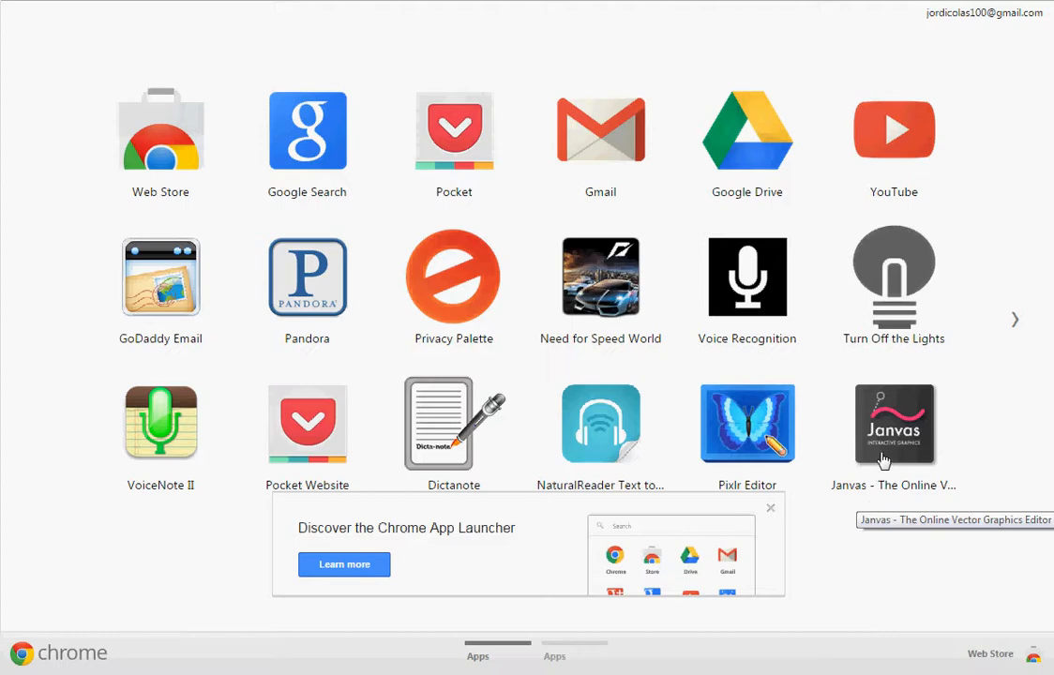
- Open the Janvas online vector graphics editor from the Chrome apps page
left_click(883, 459)
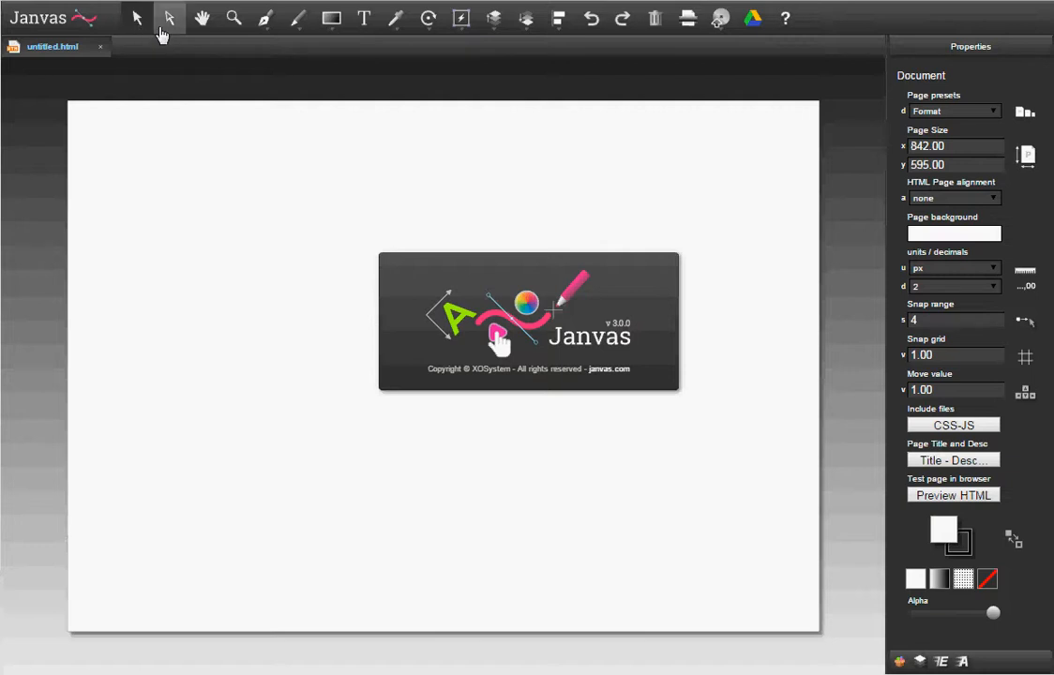
mouse_move(302, 35)
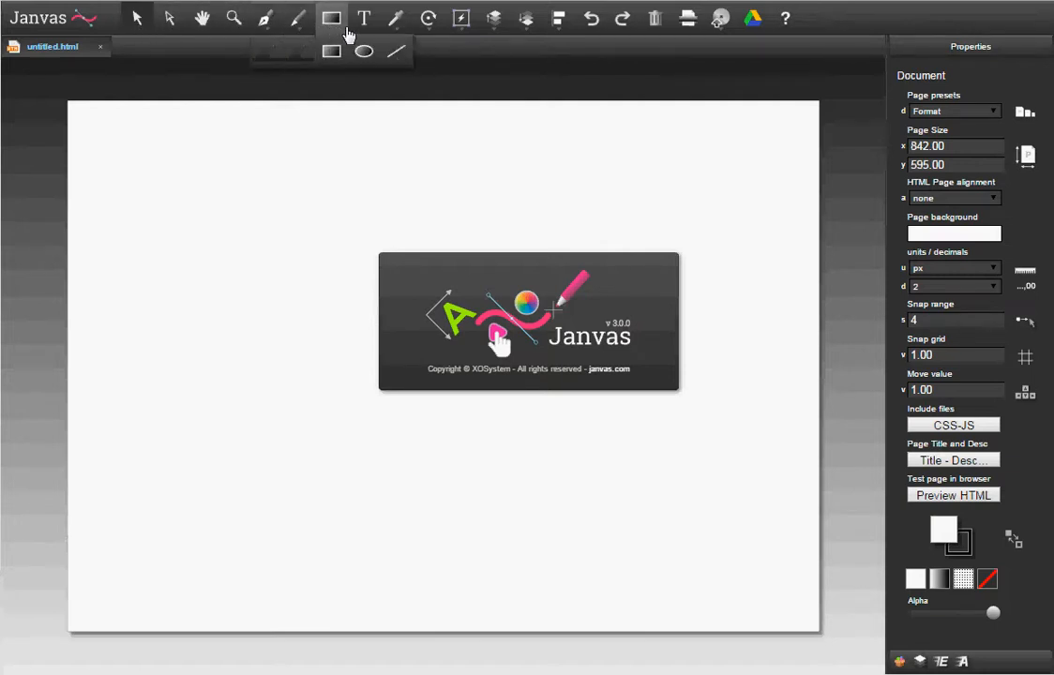
mouse_move(495, 30)
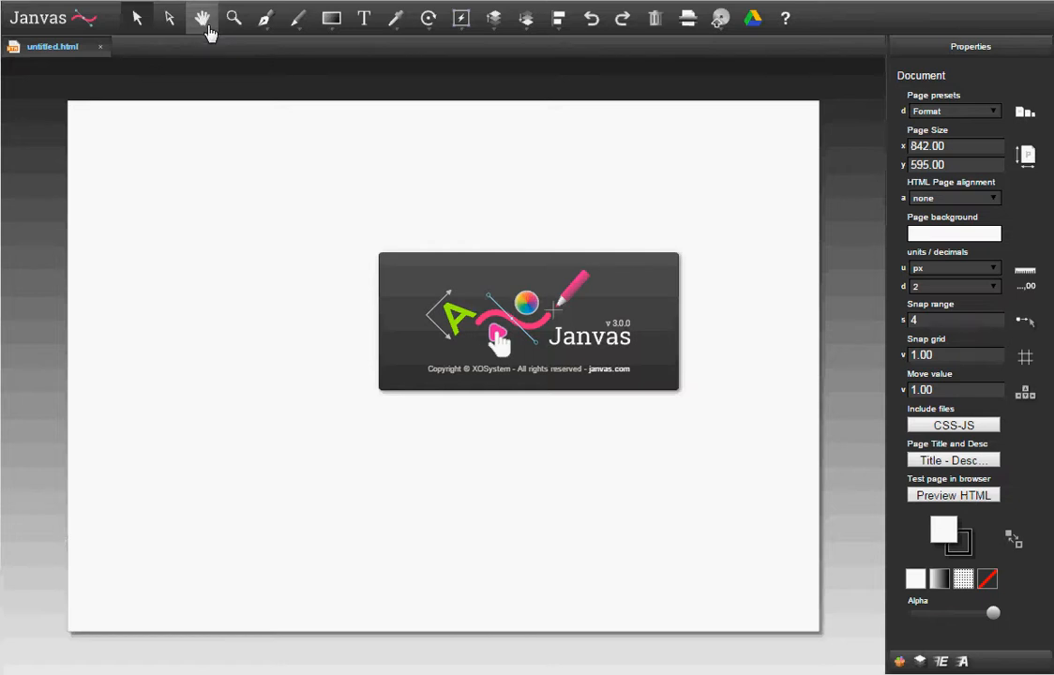
mouse_move(259, 34)
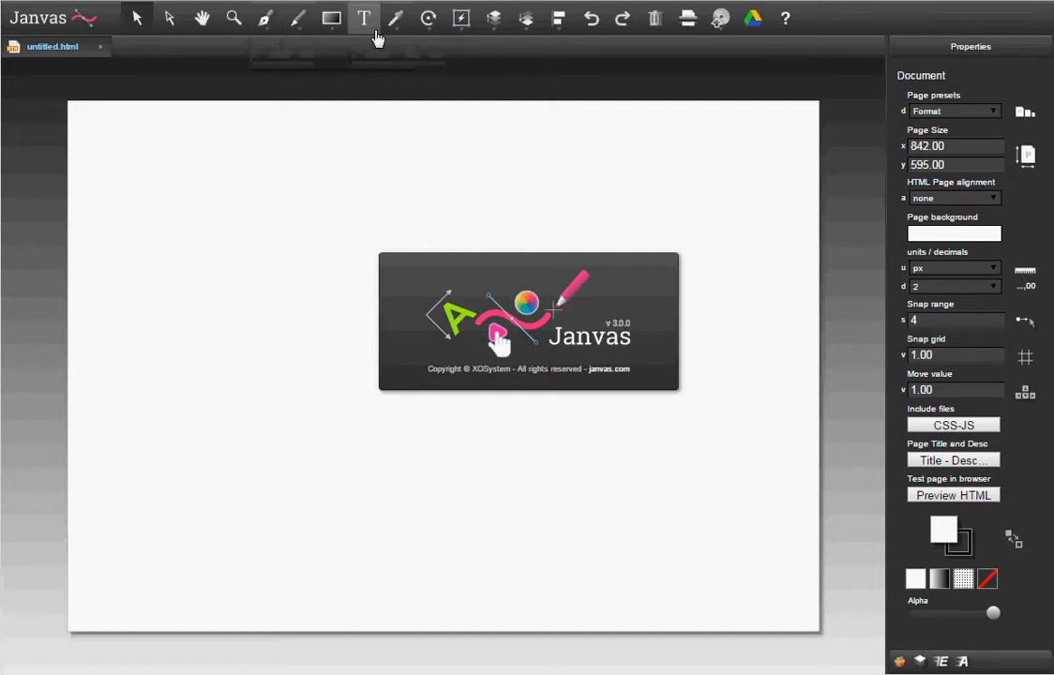
- Draw a flat horizontal ellipse about 373 by 76 px across the middle of the blank page
mouse_move(334, 28)
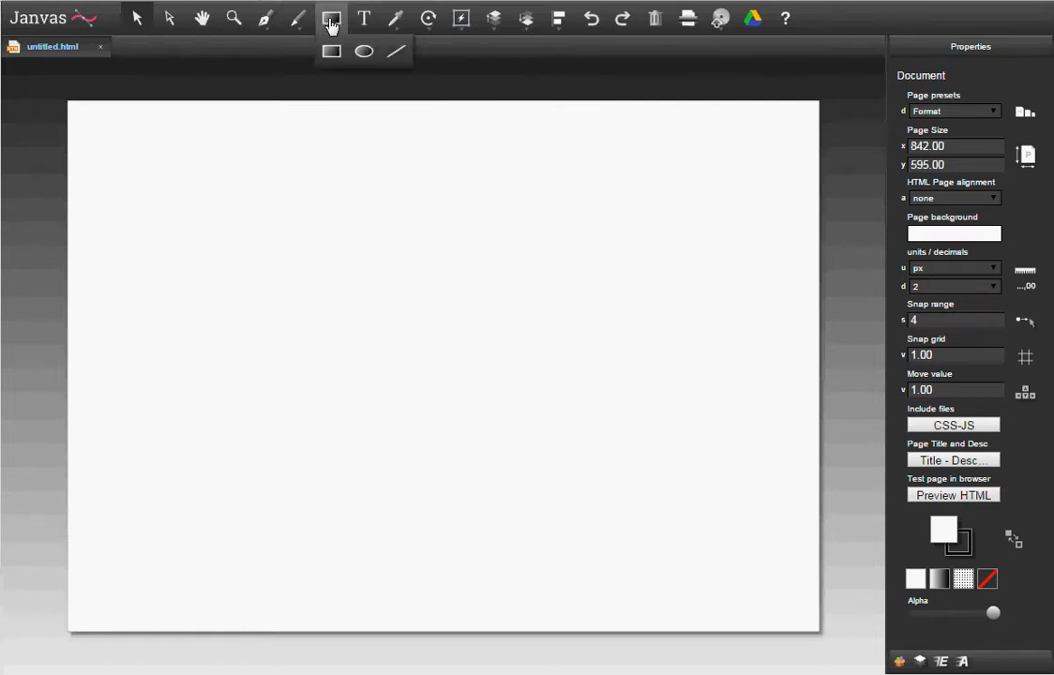
left_click(364, 53)
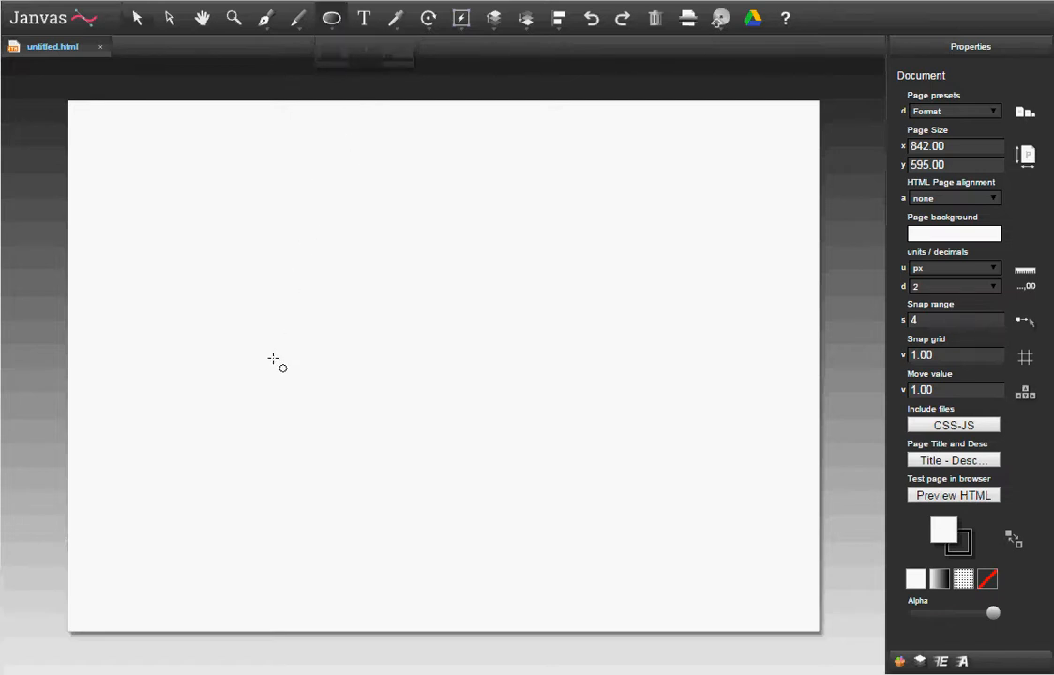
left_click_drag(262, 312, 590, 376)
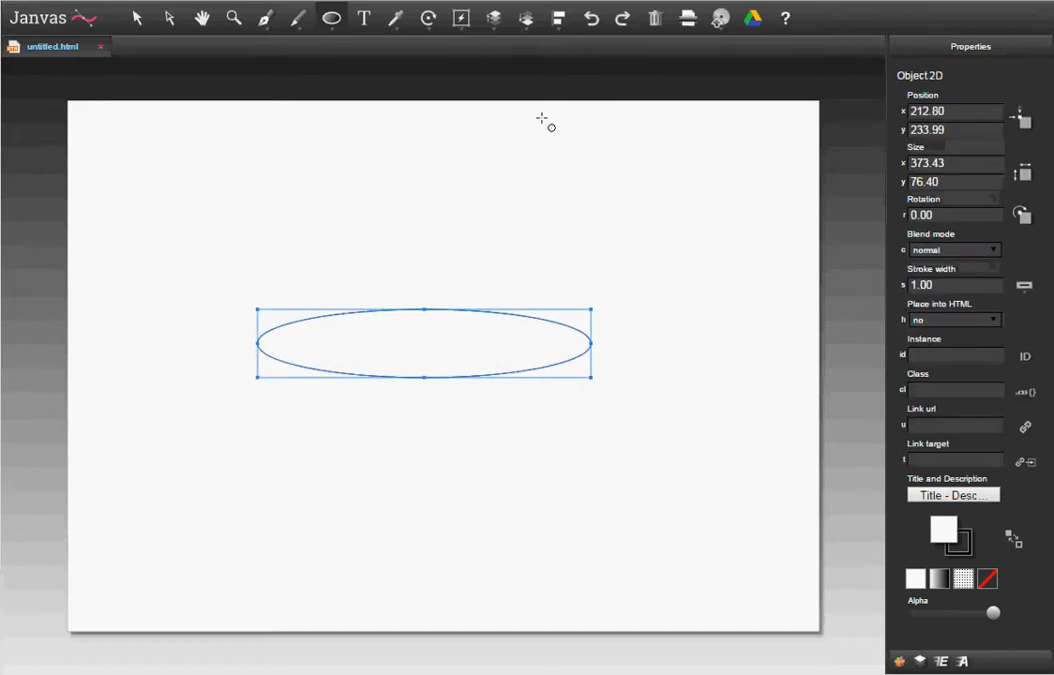
- Draw a second, rounder ellipse about 190 by 118 px over the centre of the flat ellipse
mouse_move(332, 18)
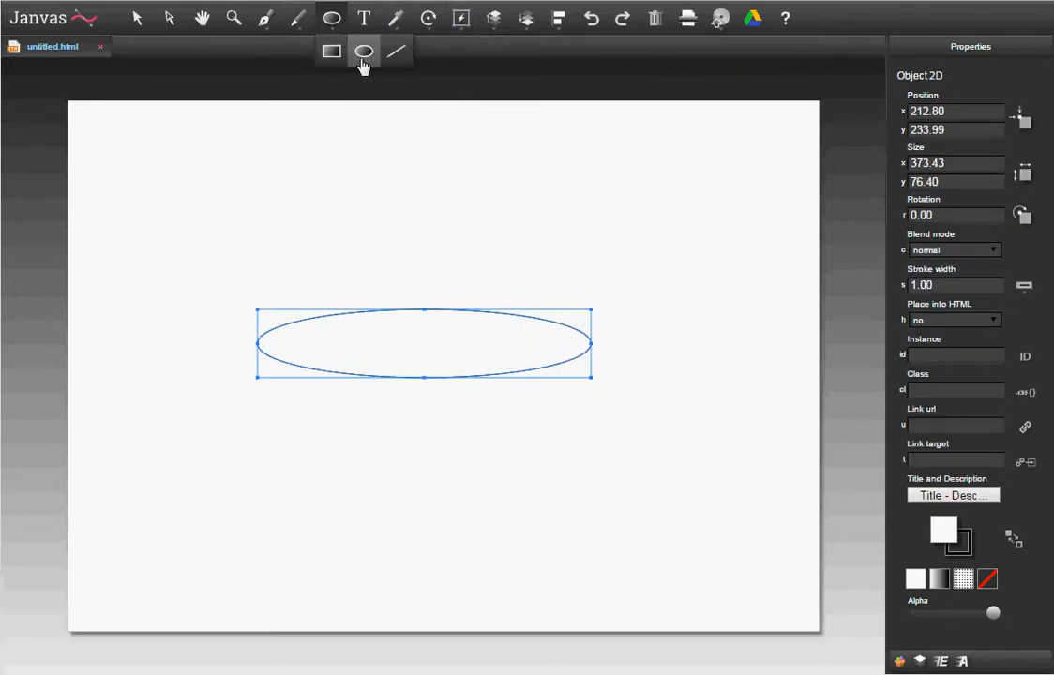
left_click(342, 274)
left_click_drag(342, 274, 512, 376)
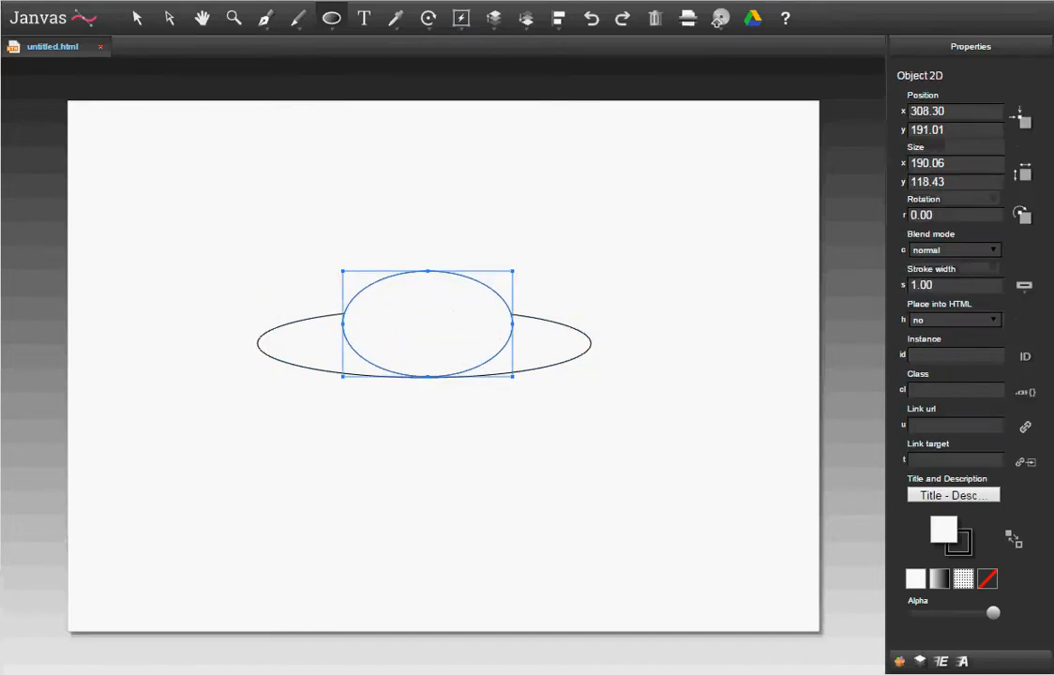
left_click(364, 20)
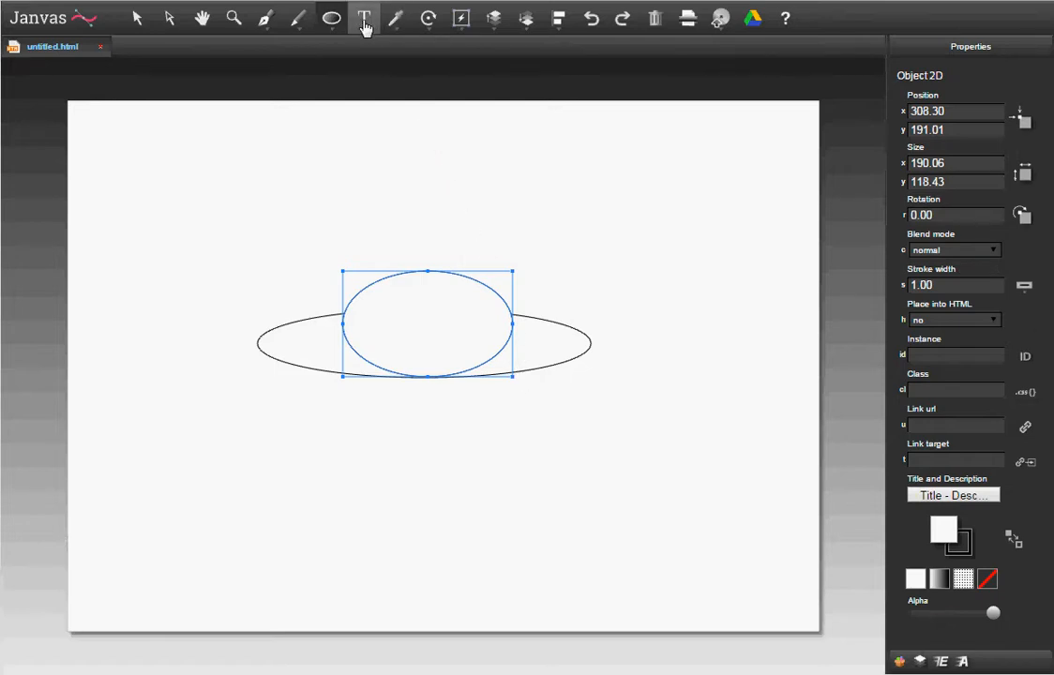
left_click(330, 20)
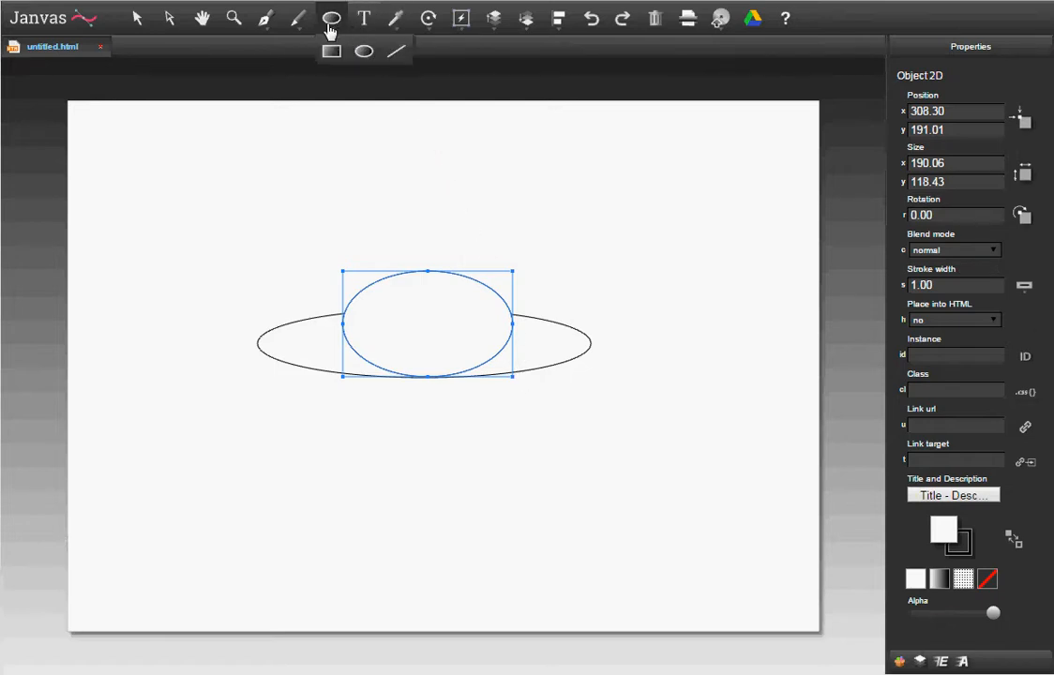
- Try to reshape the round ellipse by pulling a handle of its bottom anchor point, and undo the change
left_click(175, 30)
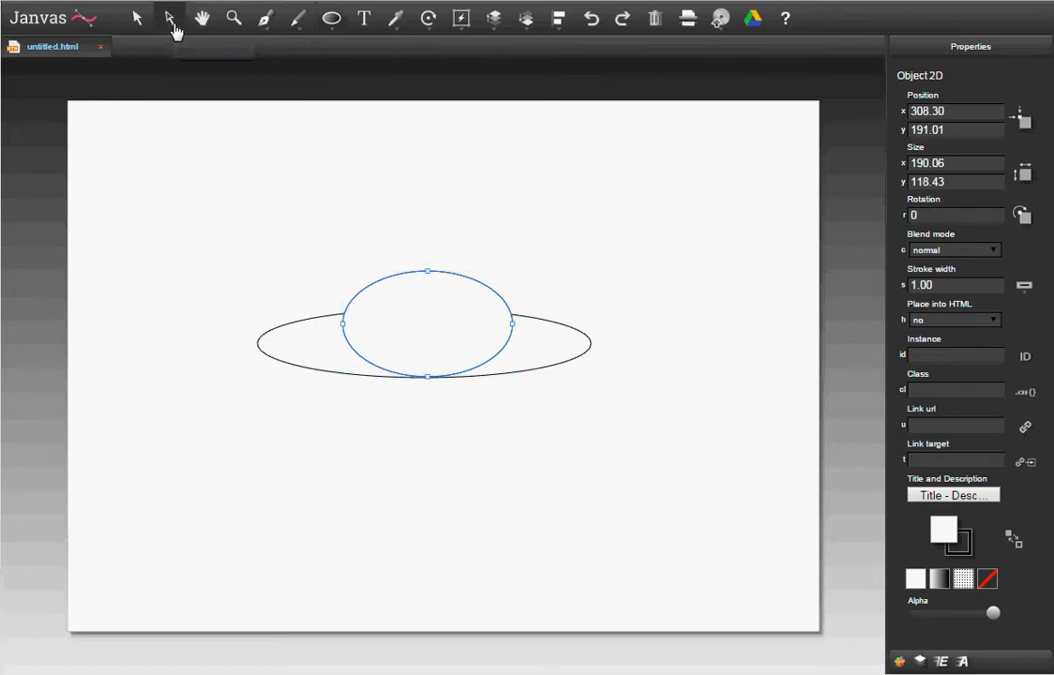
left_click(429, 377)
left_click_drag(477, 378, 479, 402)
key("ctrl+z")
- Try to reshape the round ellipse's bottom anchor point with the convert anchor tool
mouse_move(272, 27)
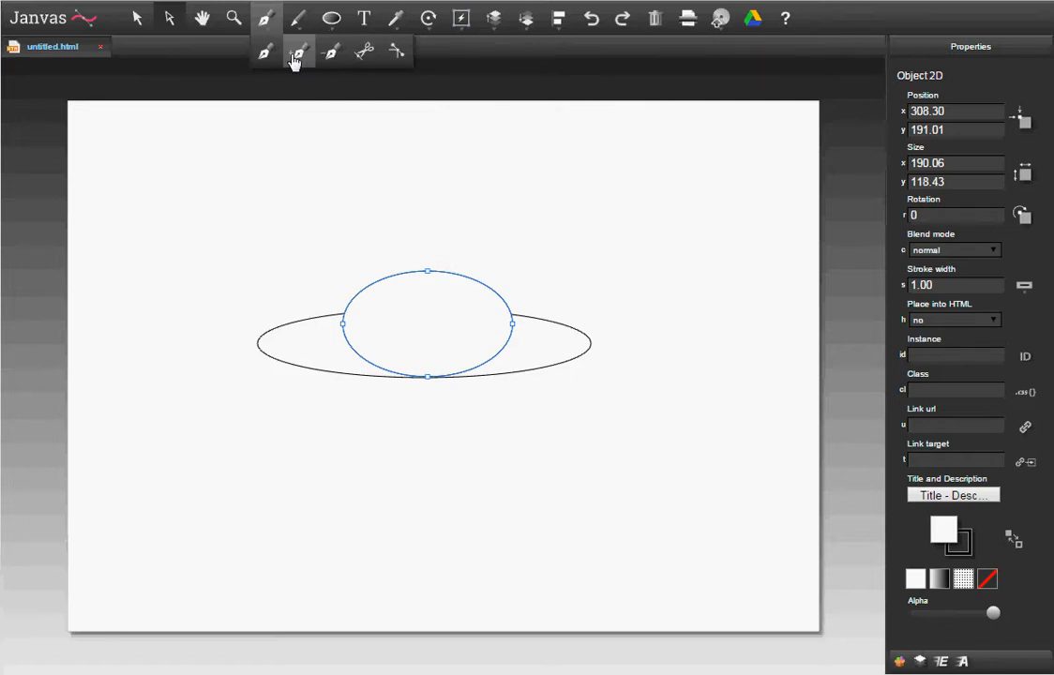
left_click(398, 56)
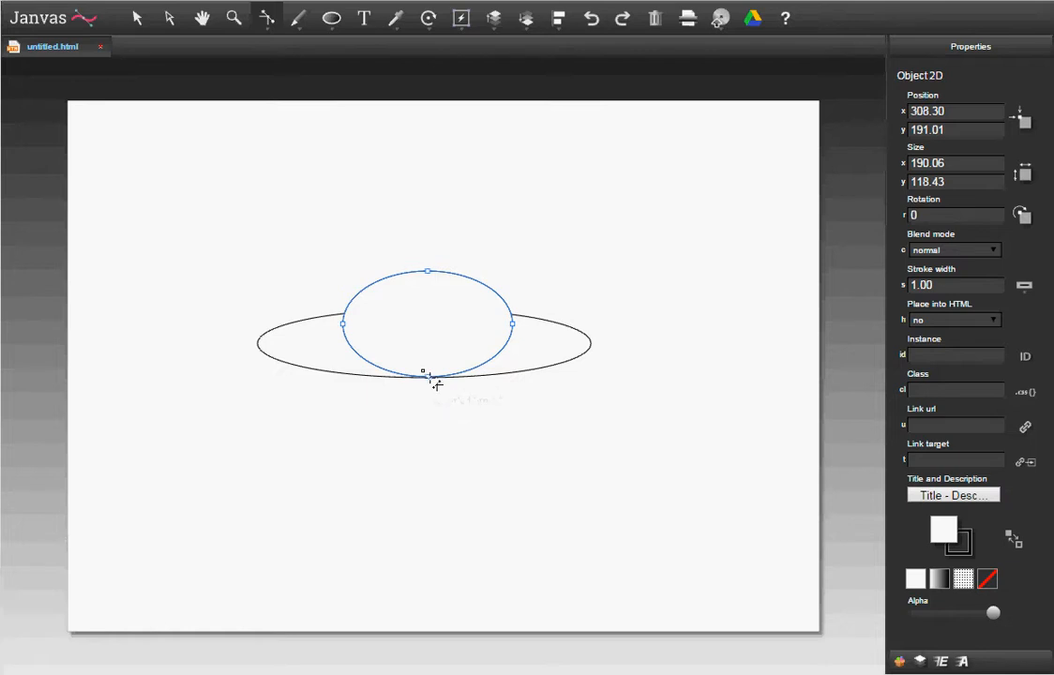
left_click_drag(427, 375, 373, 378)
- Raise the round ellipse's bottom anchor point to flatten its base into a dome, and adjust the left anchor's lower handle
left_click(170, 25)
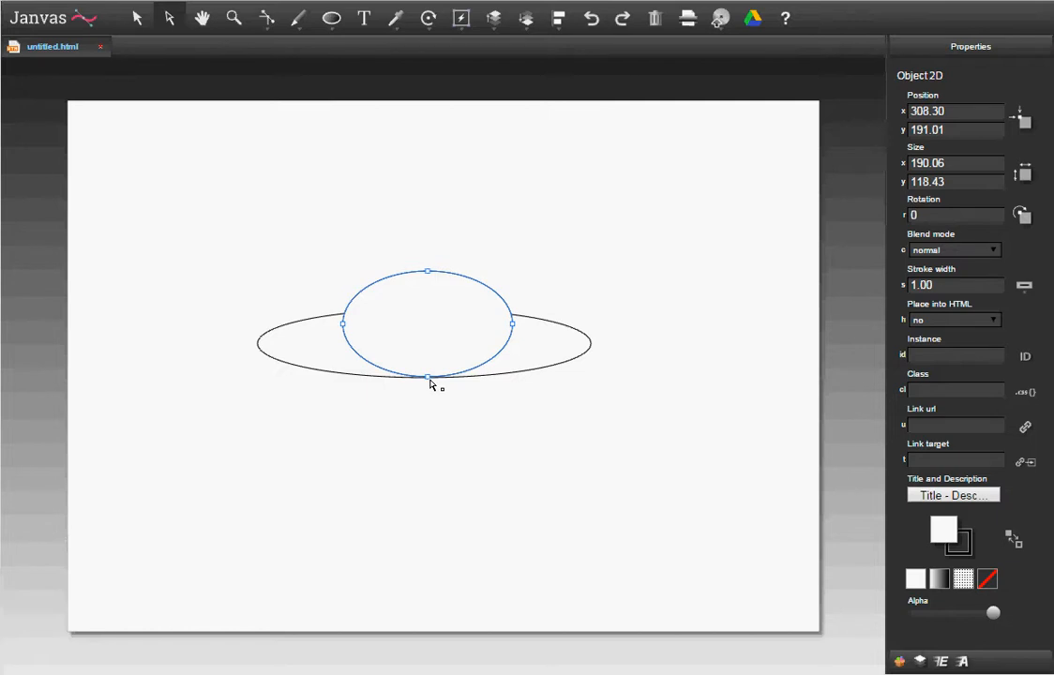
left_click_drag(430, 380, 428, 348)
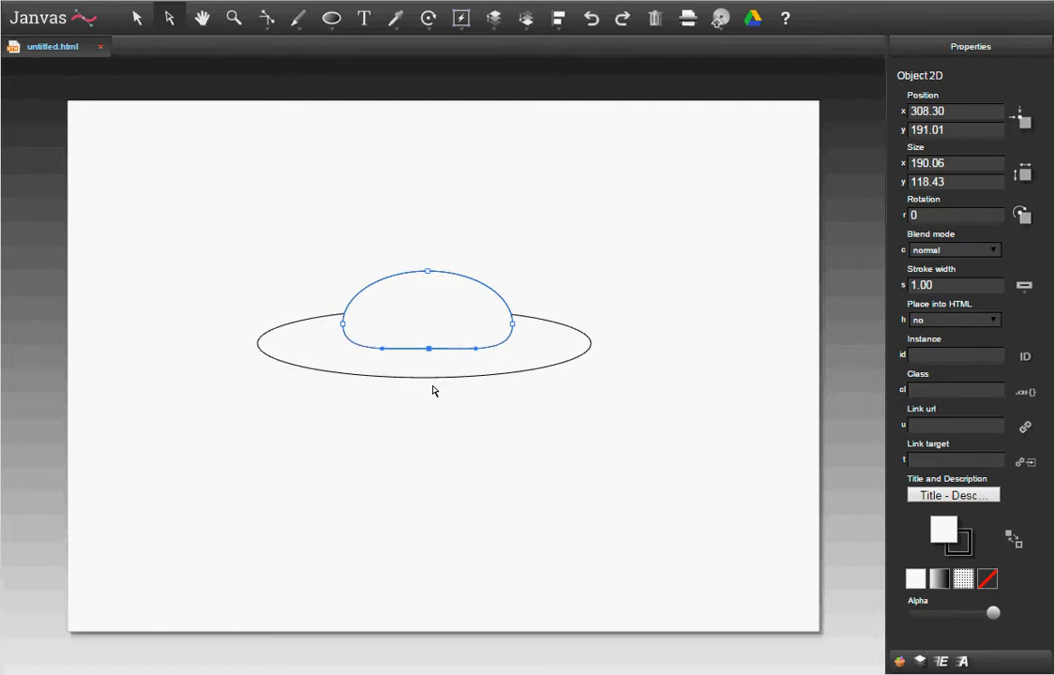
left_click(343, 326)
mouse_move(343, 356)
left_mouse_down()
mouse_move(296, 365)
mouse_move(350, 362)
mouse_move(342, 360)
left_mouse_up()
- Lengthen both handles of the dome's bottom anchor point outward so the base becomes wide with tight rounded corners
left_click(428, 348)
left_click_drag(381, 355, 336, 352)
left_click_drag(324, 352, 333, 353)
left_click_drag(335, 349, 335, 349)
left_click_drag(477, 351, 522, 351)
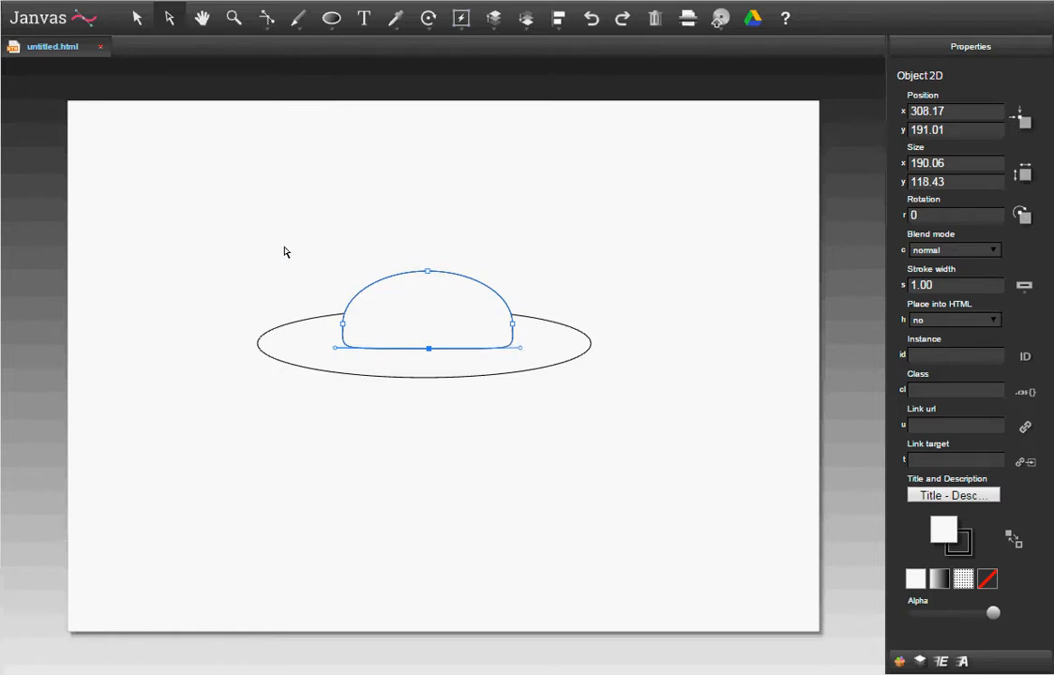
- Lower the dome's bottom anchor point slightly to give the base a gentle curve
left_click(285, 249)
left_click(428, 354)
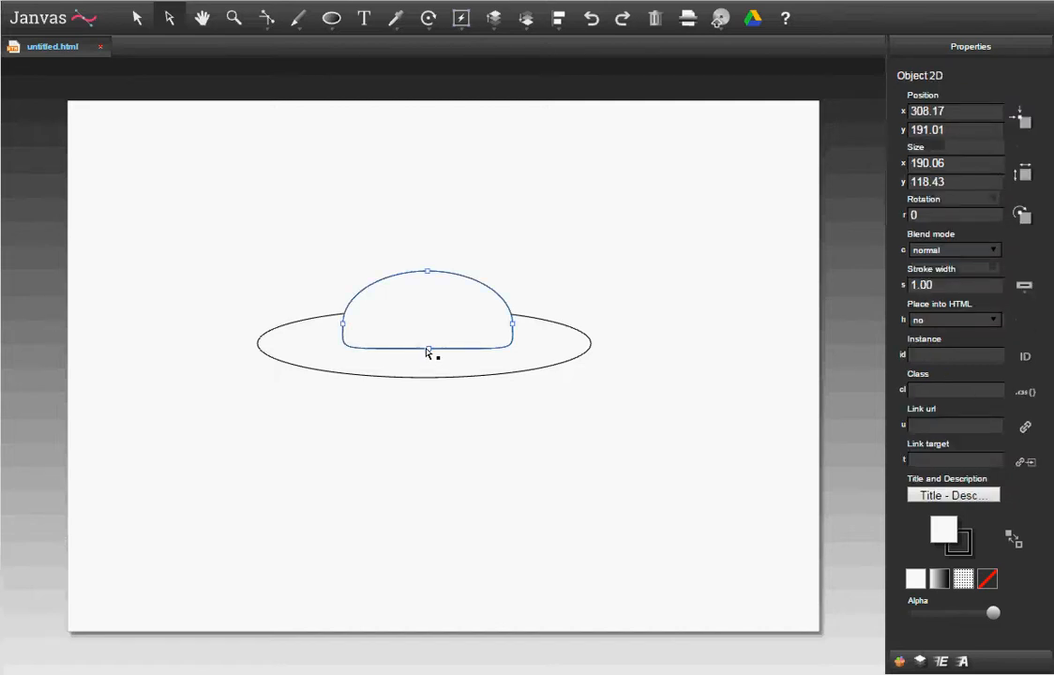
left_click(430, 354)
left_click_drag(430, 357, 430, 365)
left_click(477, 424)
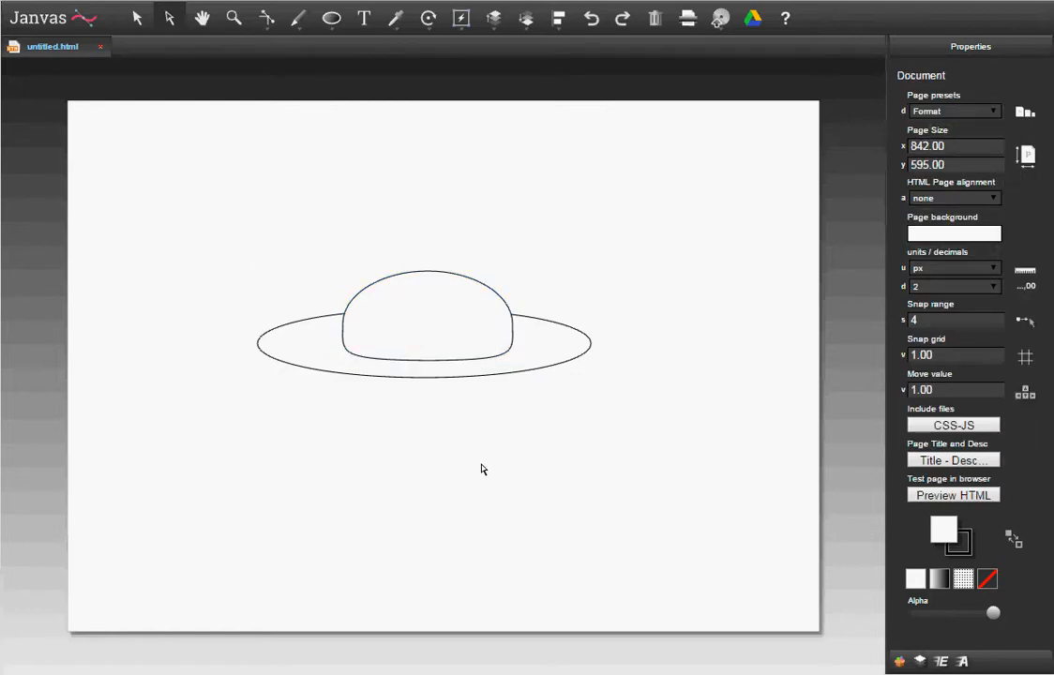
- Nudge the whole dome up by four increments above the flat ellipse
left_click(449, 347)
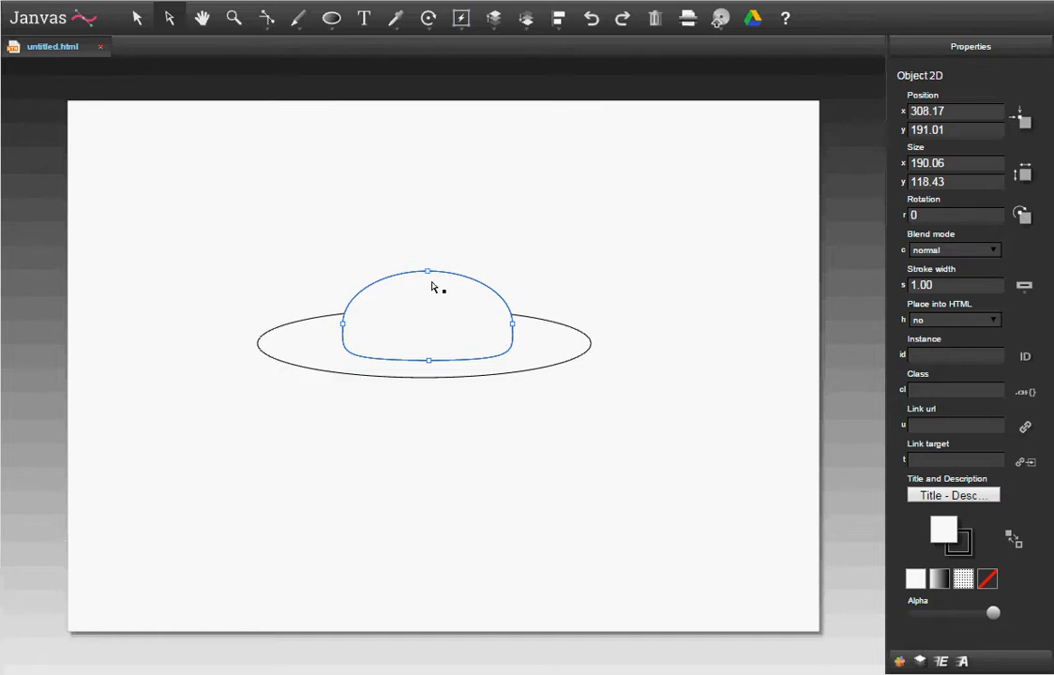
left_click(145, 22)
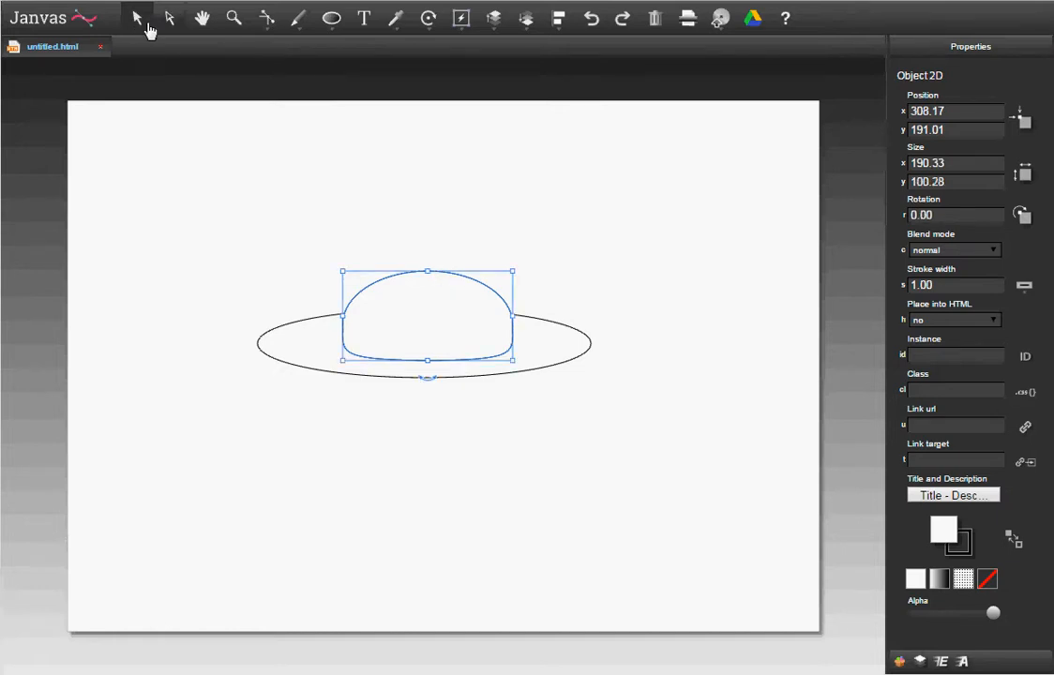
key("Up")
key("Up")
key("Up")
key("Up")
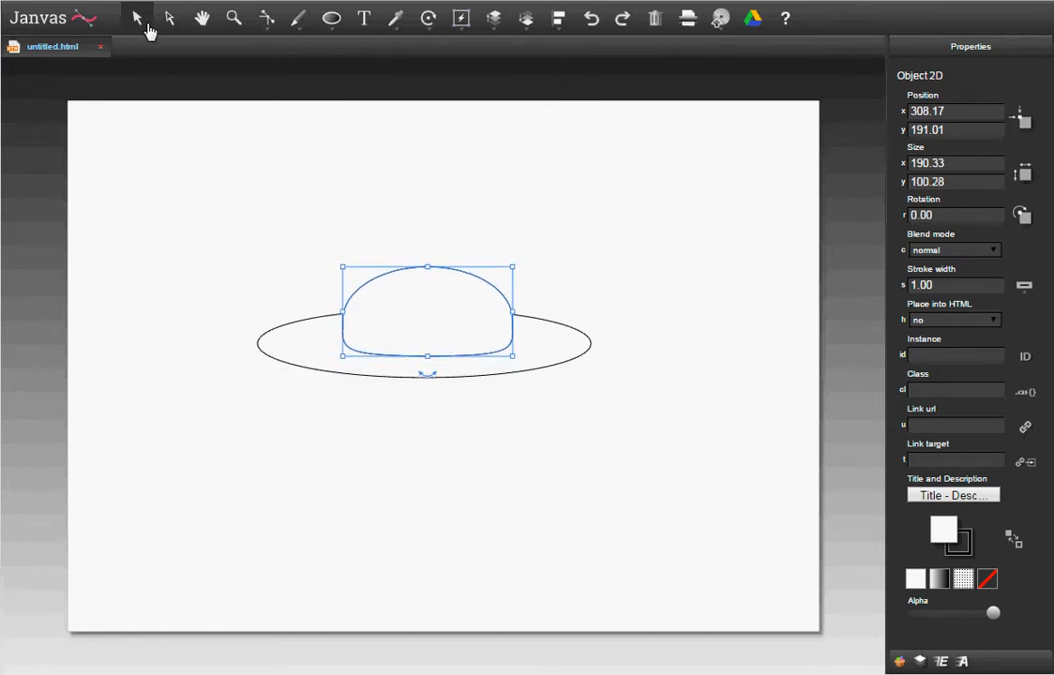
left_click(212, 181)
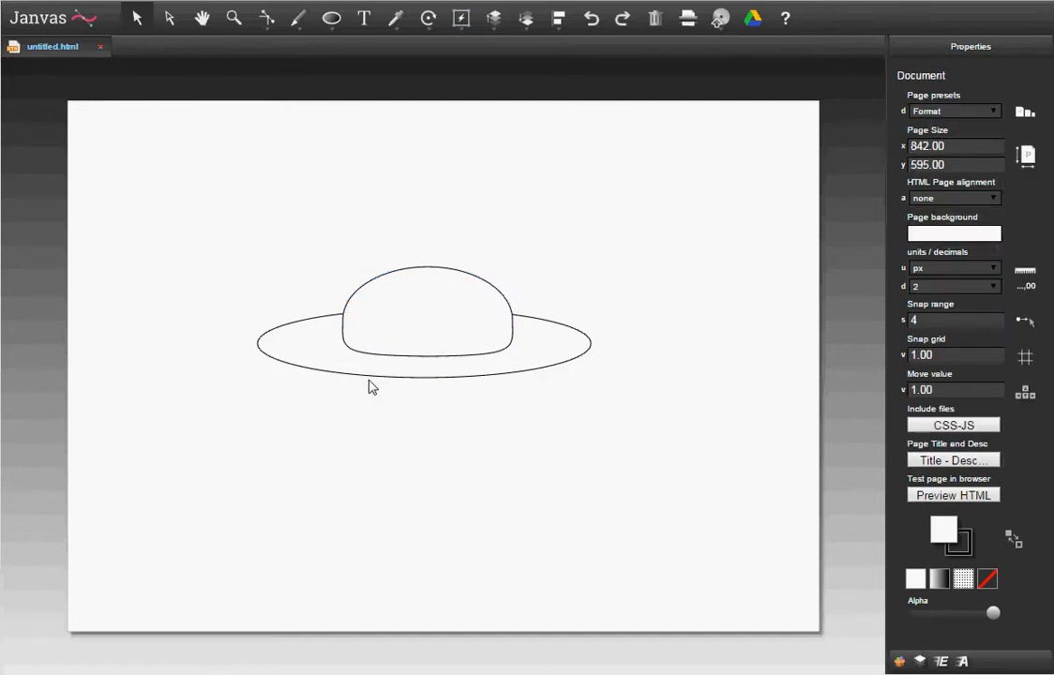
- Fill the flat ellipse with red #F5071A
left_click(333, 370)
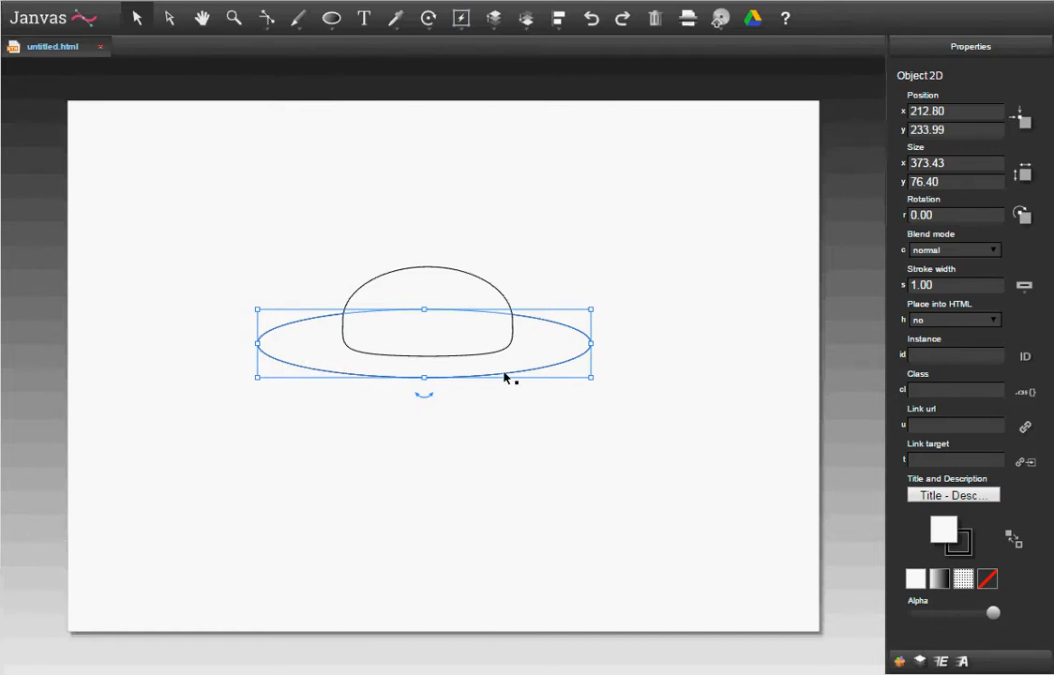
left_click(967, 557)
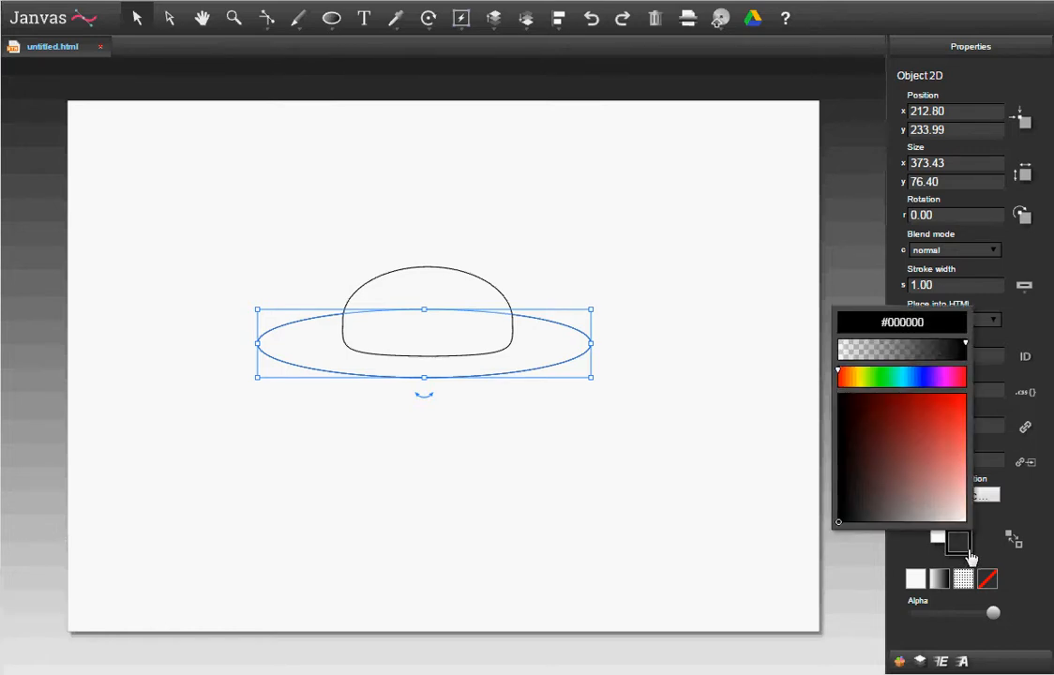
left_click(941, 539)
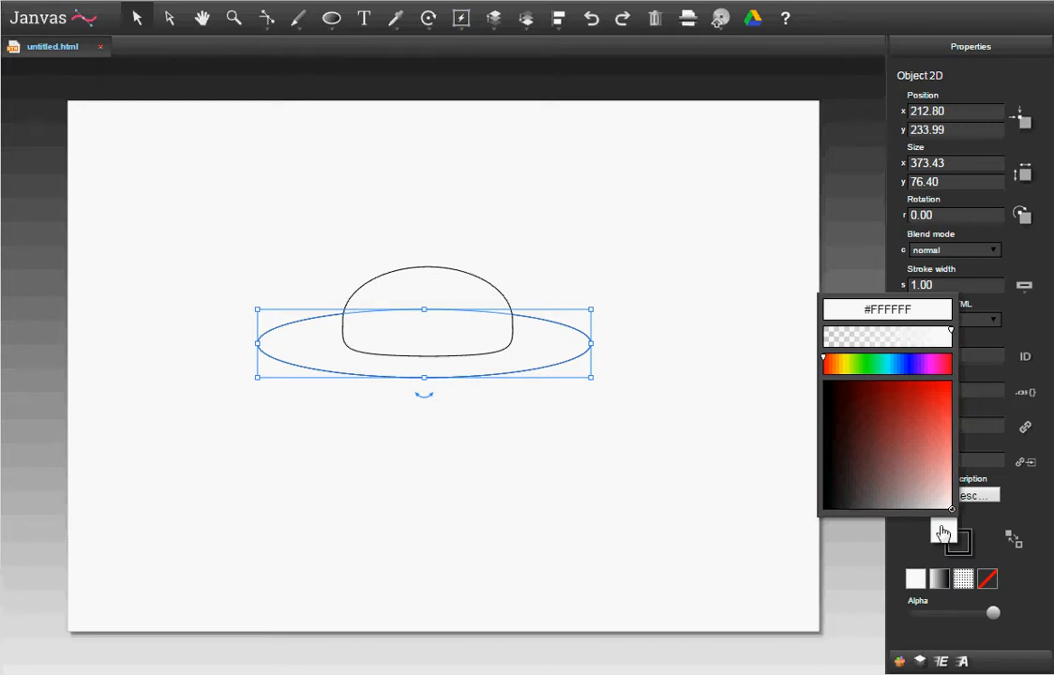
left_click(947, 365)
left_click(950, 367)
left_click(949, 392)
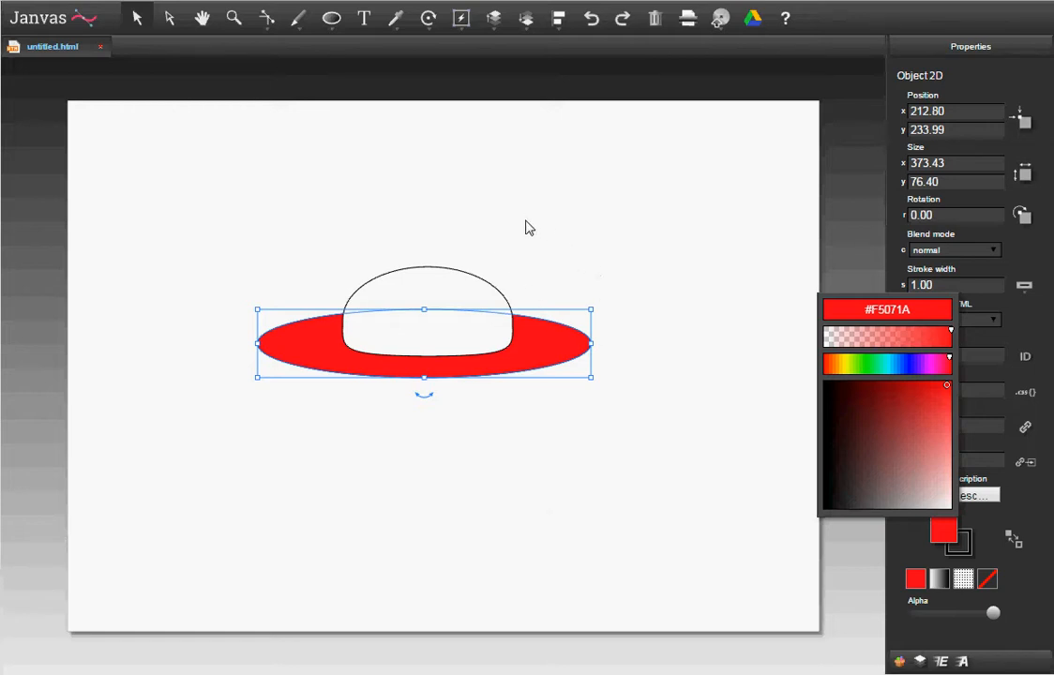
- Fill the dome with blue #0D1CC7 and reduce the fill's opacity to make it semi-transparent
left_click(405, 280)
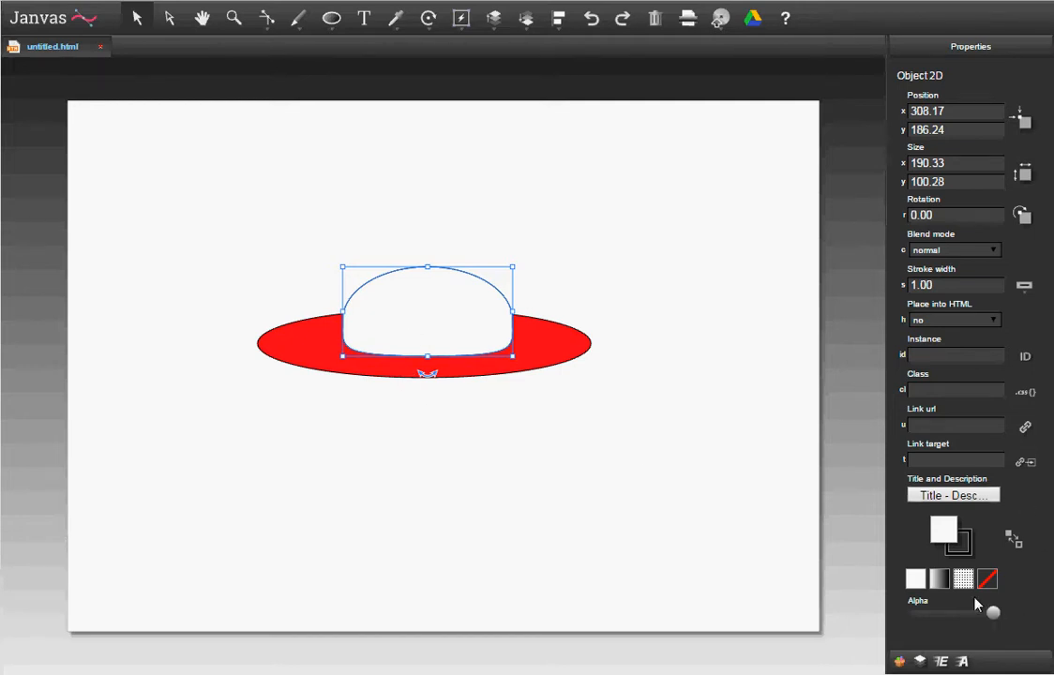
left_click(944, 532)
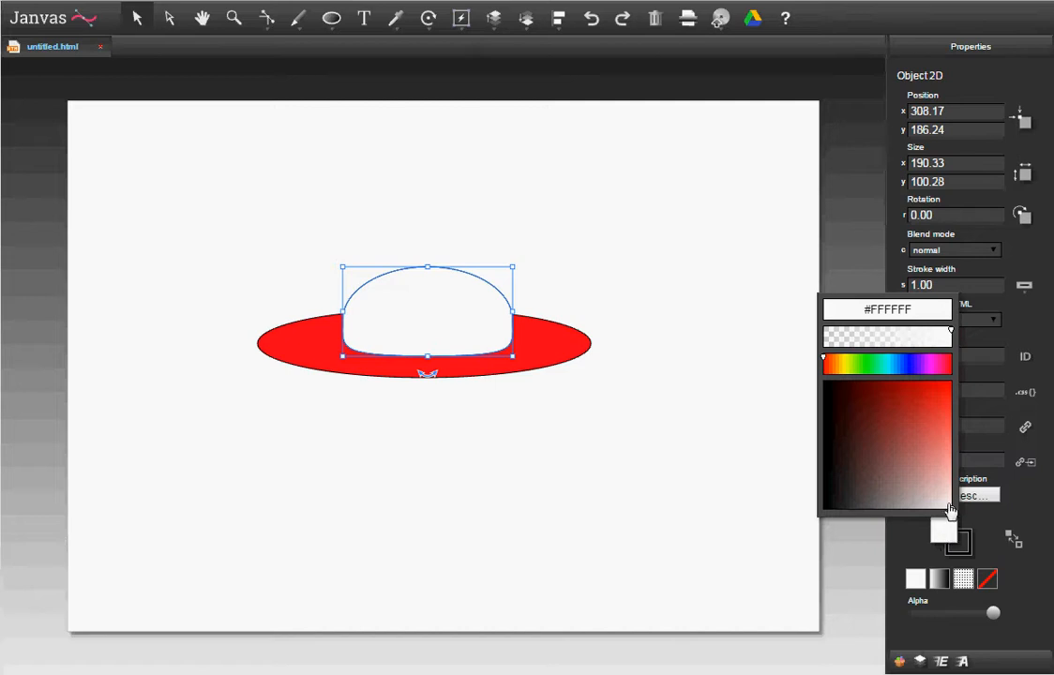
left_click(908, 365)
left_click(925, 392)
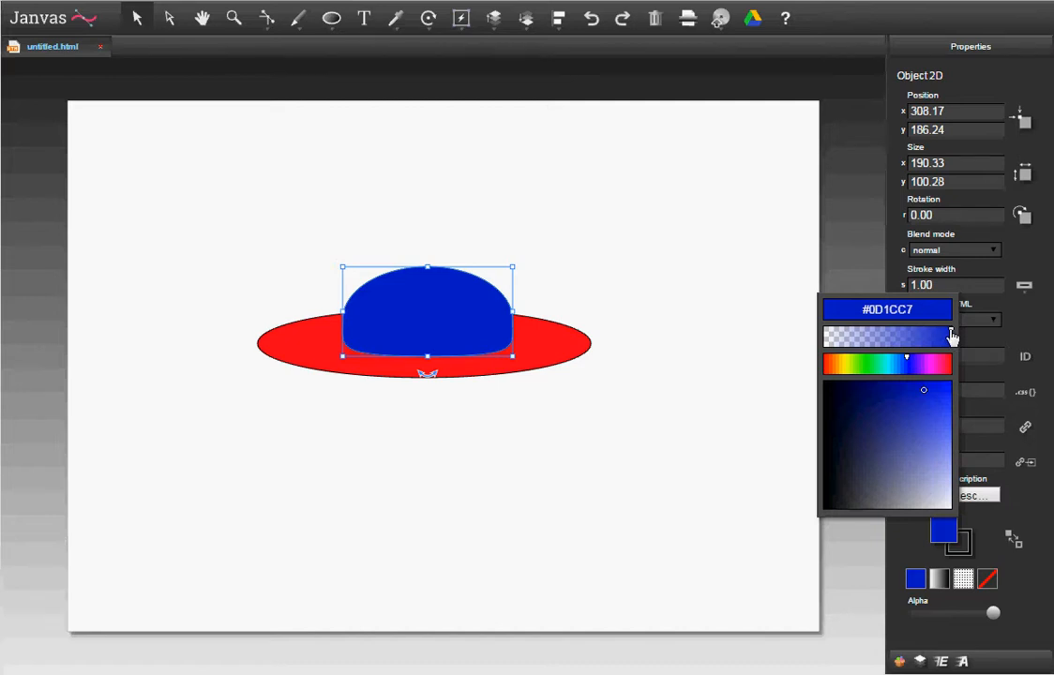
left_click_drag(952, 336, 908, 345)
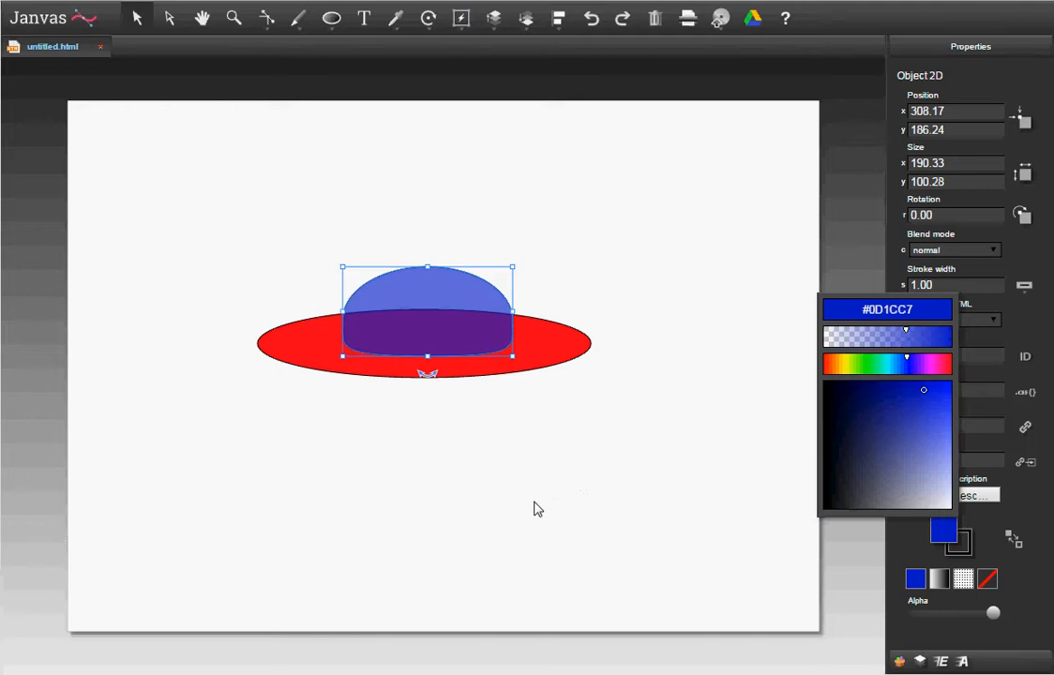
left_click(683, 438)
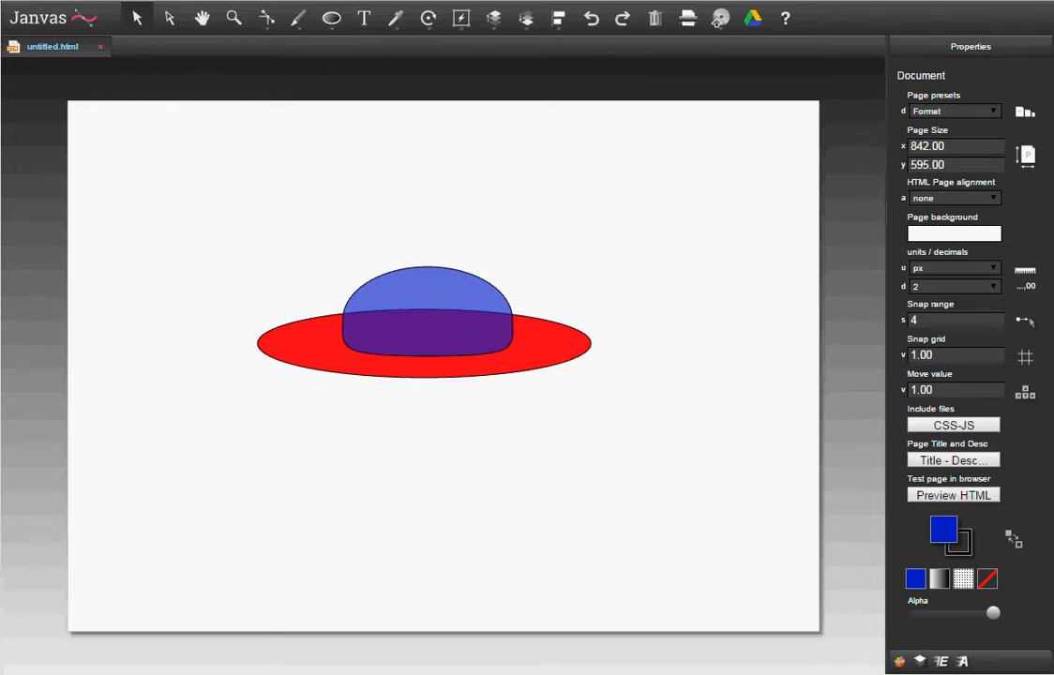
- Select the dome and the flat ellipse together and move them to the upper middle of the page
left_click_drag(198, 218, 581, 308)
left_click_drag(249, 176, 615, 324)
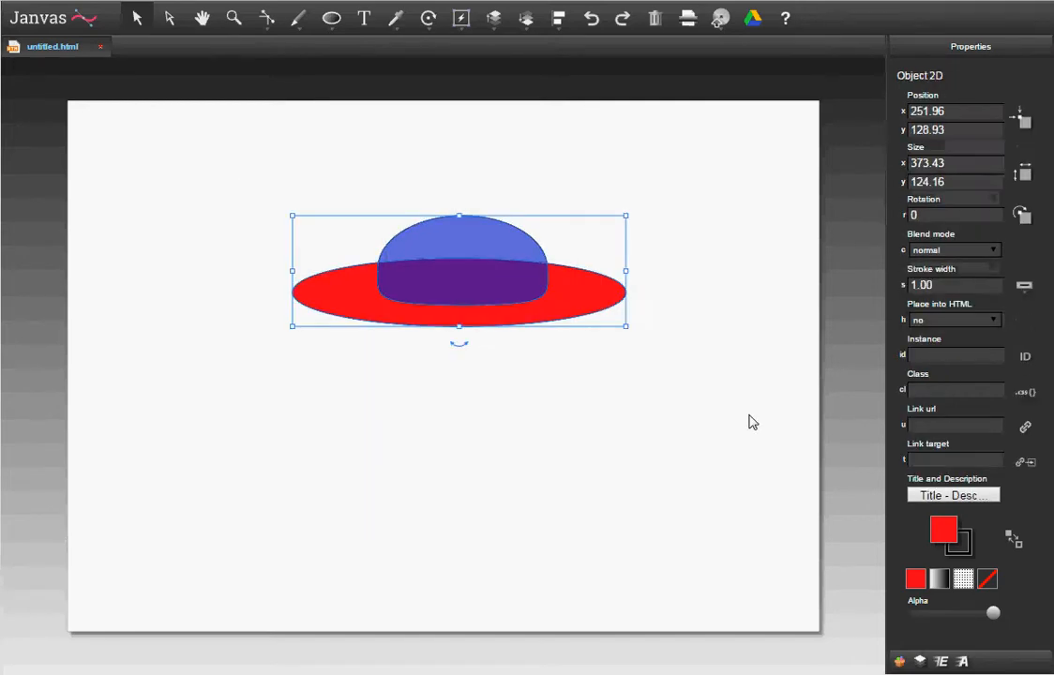
left_click_drag(195, 183, 605, 338)
left_click_drag(570, 301, 578, 257)
left_click(427, 362)
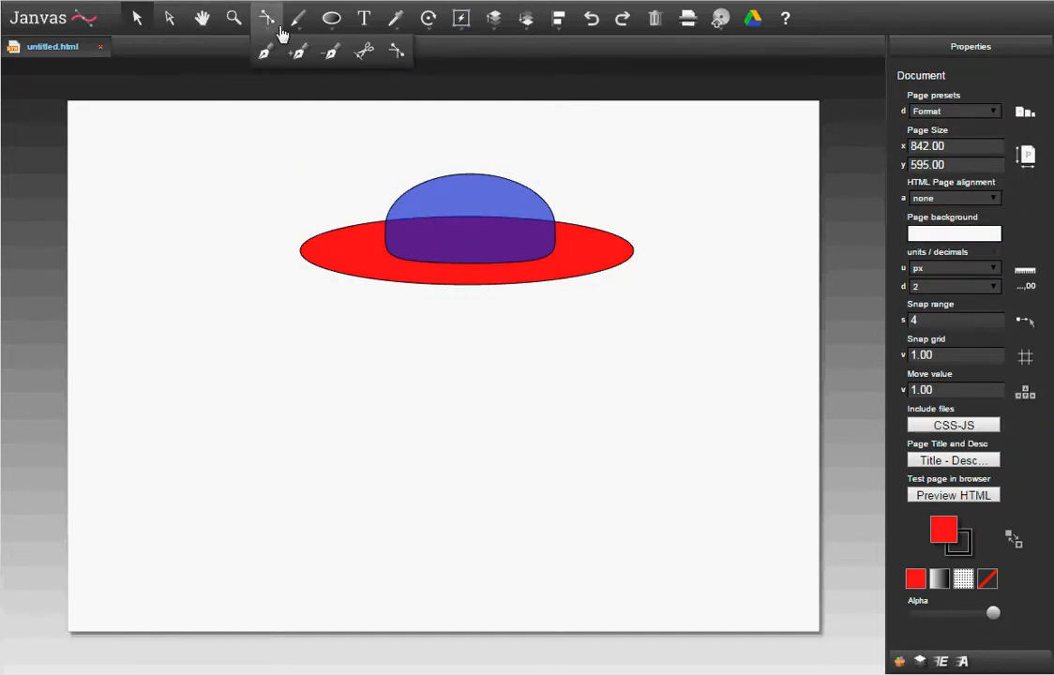
mouse_move(313, 31)
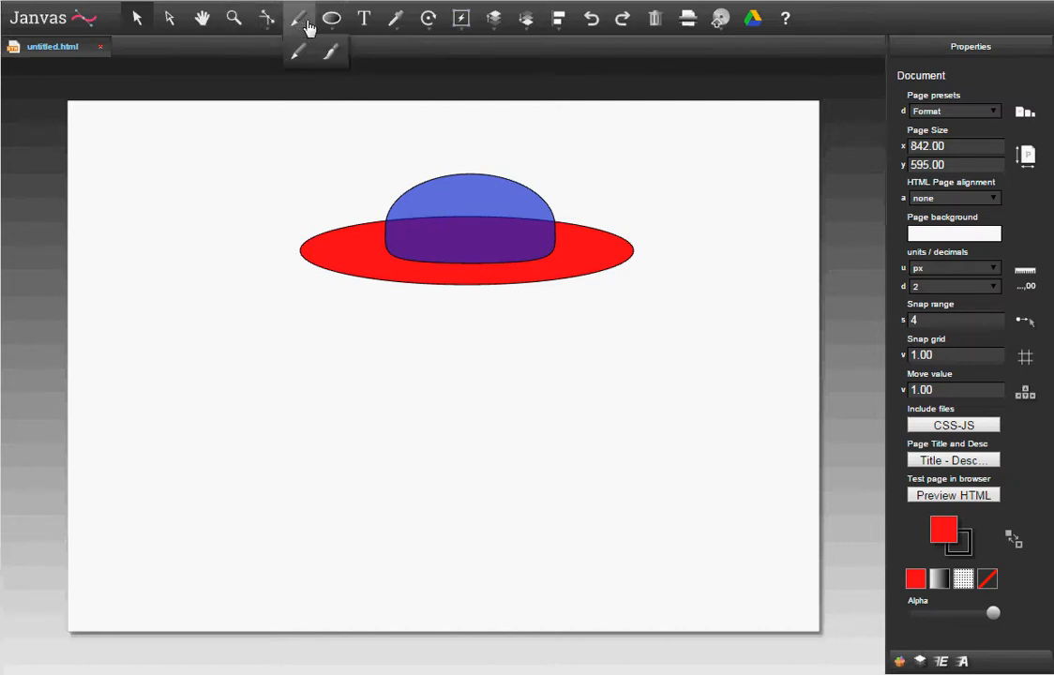
- Activate the Pen tool and set the document's snap grid to 10 and snap range to 7
mouse_move(277, 28)
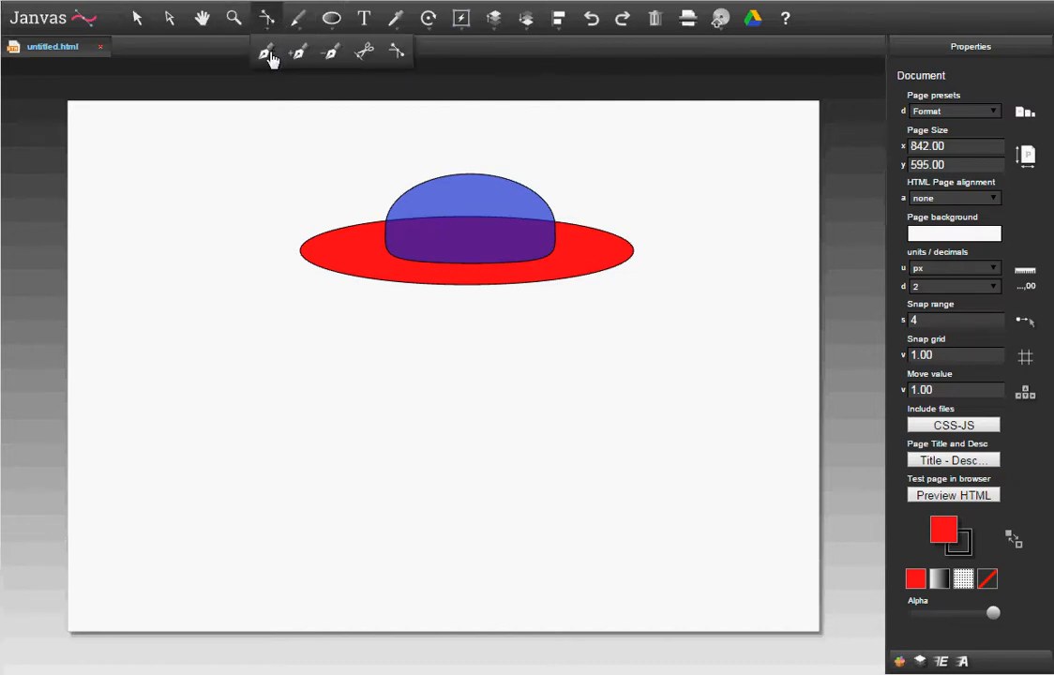
left_click(266, 54)
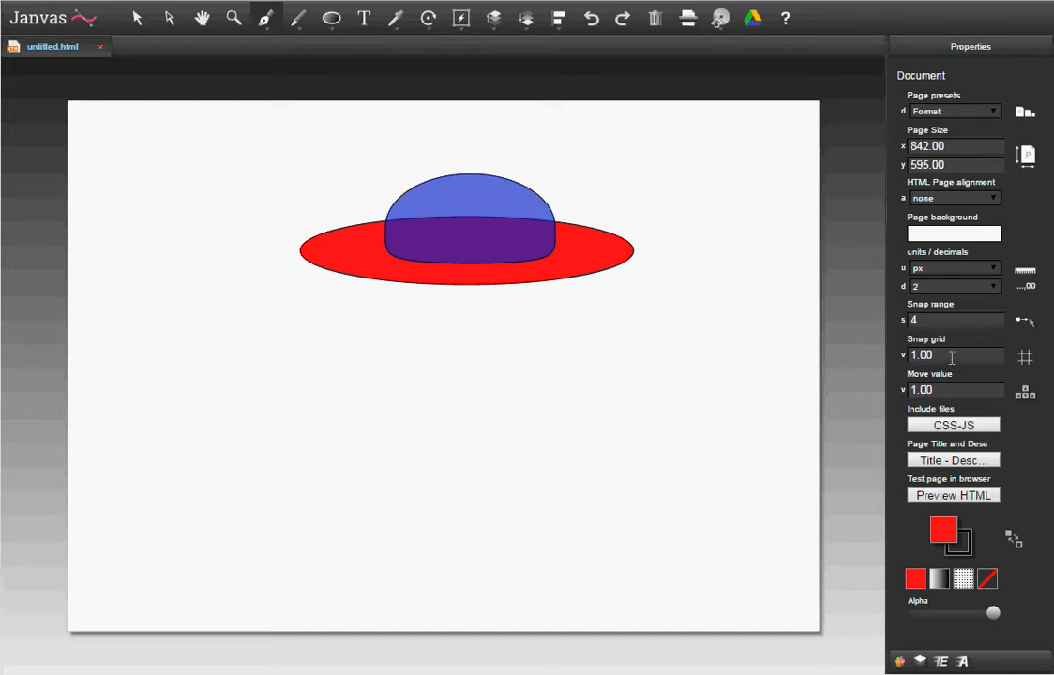
left_click_drag(938, 355, 900, 355)
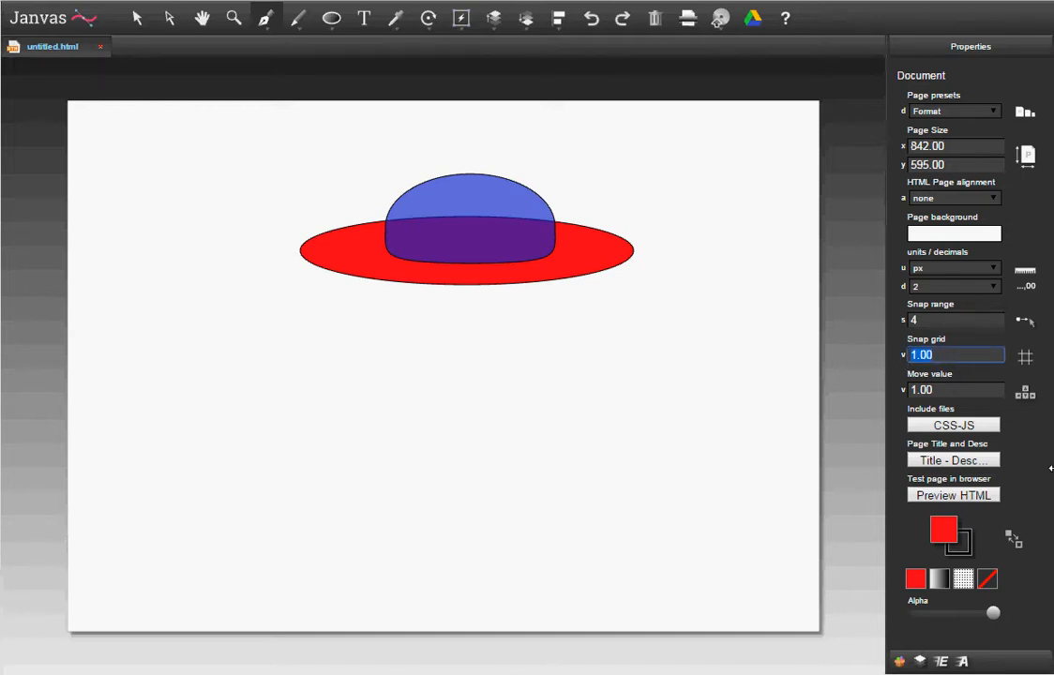
type("5")
key("Tab")
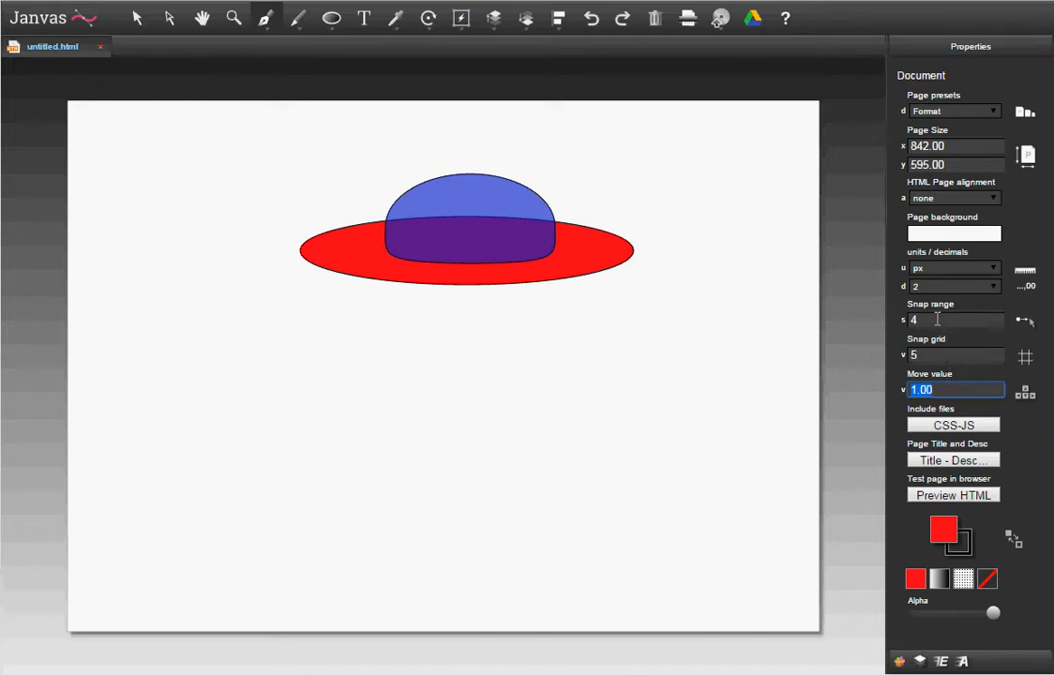
left_click(947, 358)
type("1")
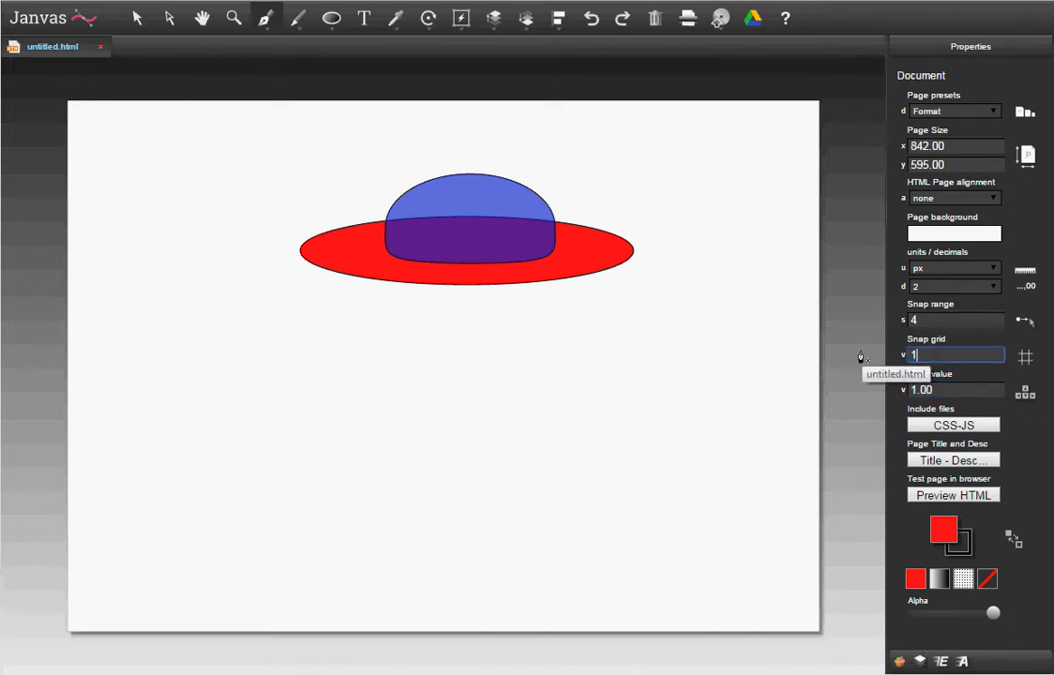
type("0")
key("Tab")
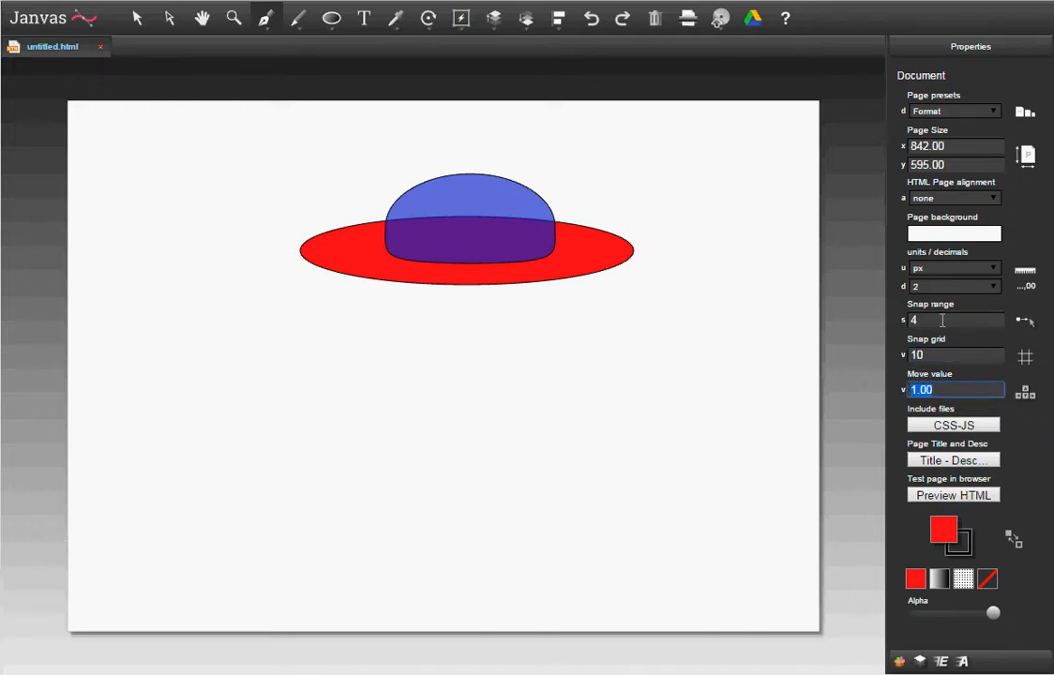
left_click(943, 320)
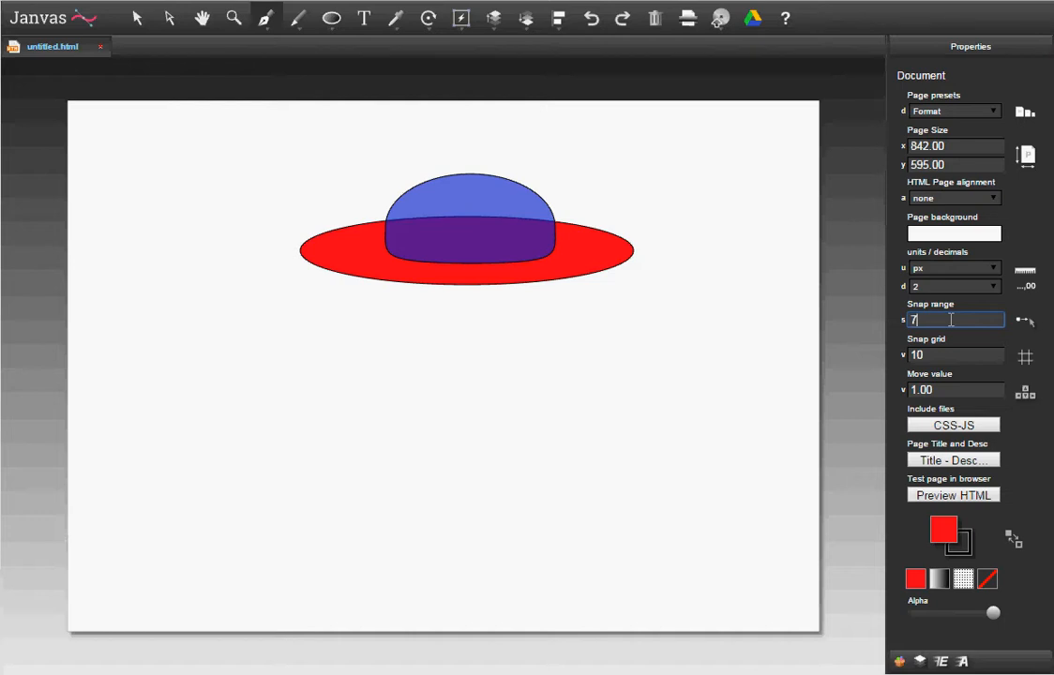
key("Tab")
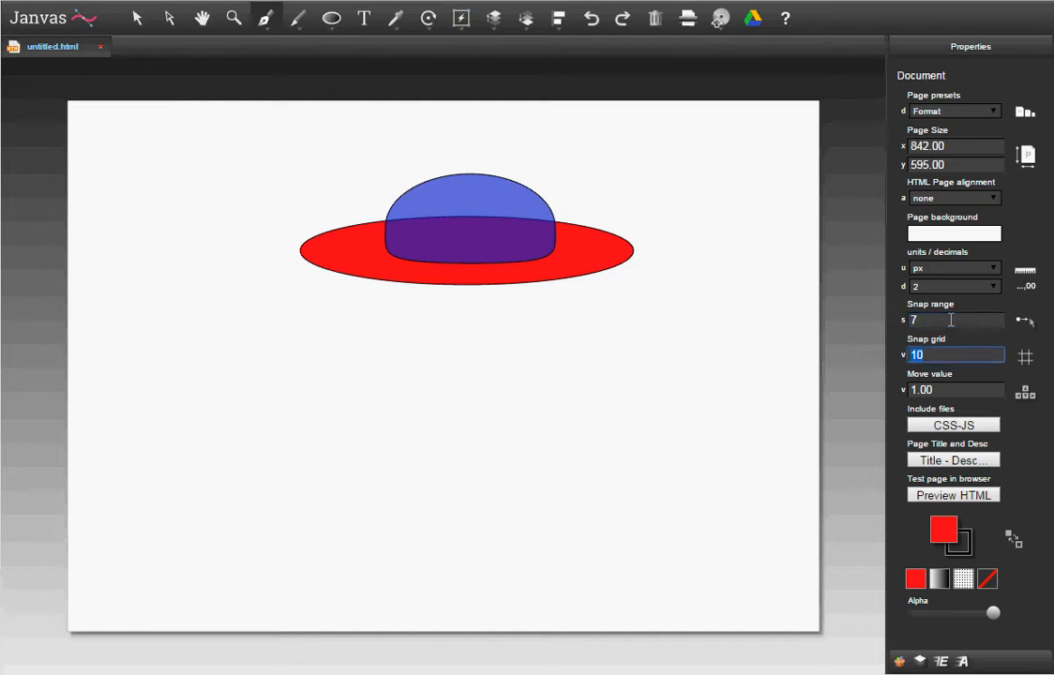
- Draw the jagged inner outline of a claw opening to the left with ten straight-line anchor points below the disc
left_click(158, 381)
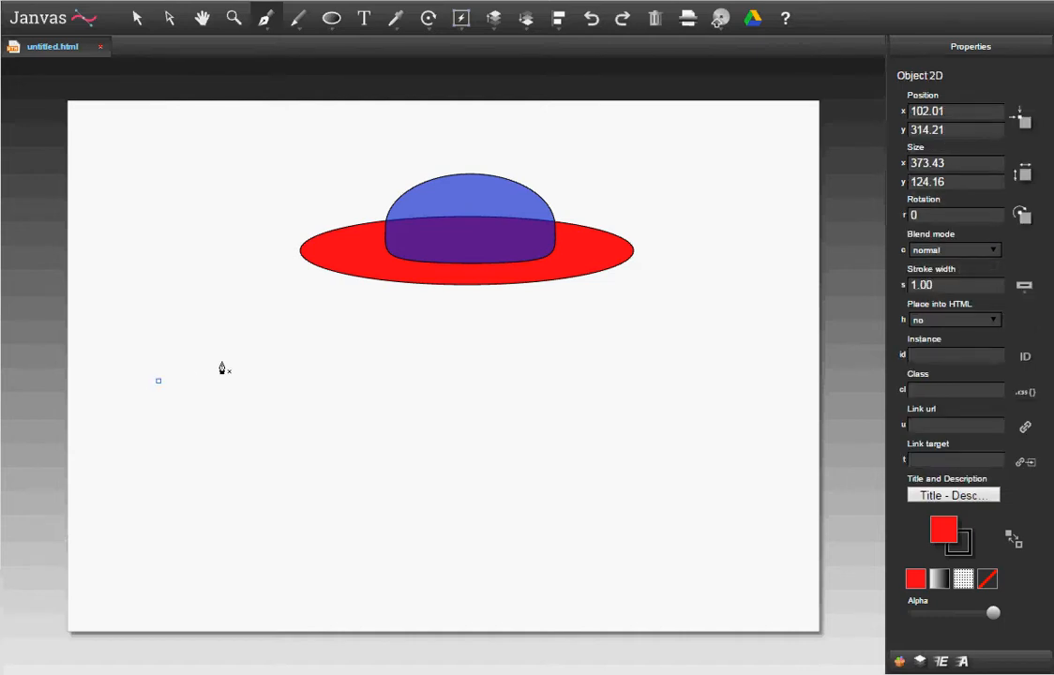
left_click(210, 362)
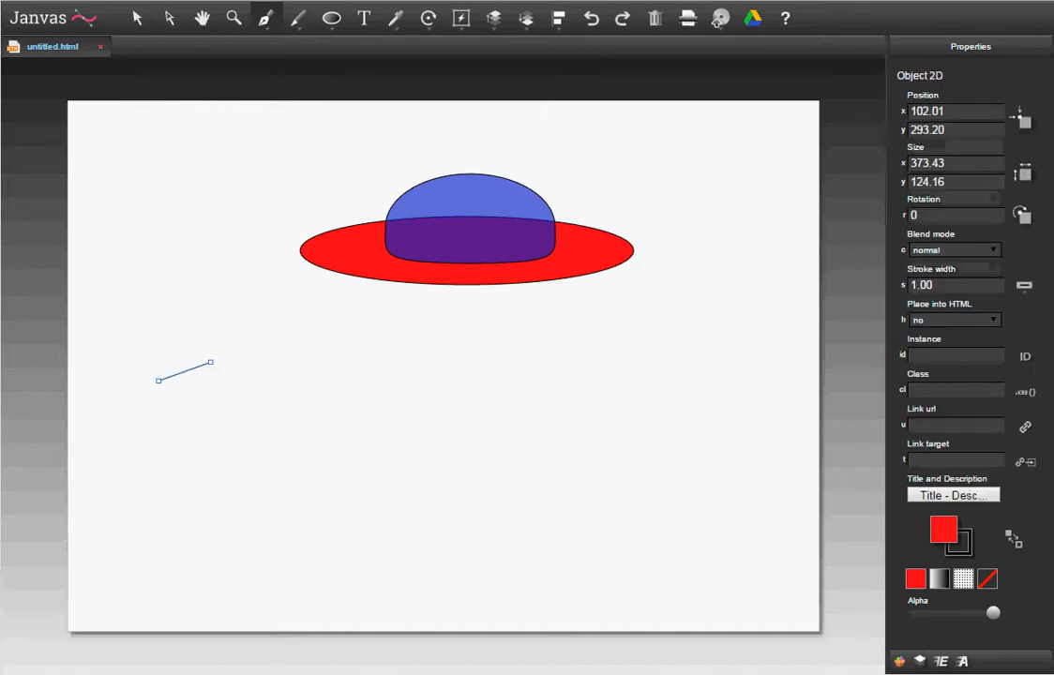
left_click(262, 378)
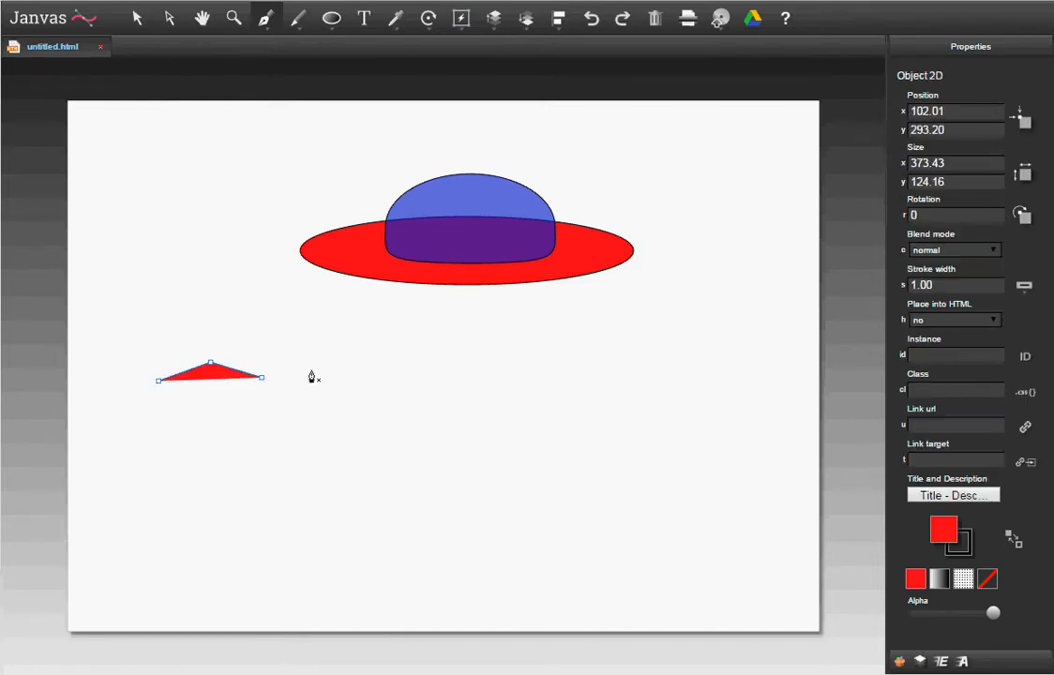
left_click(311, 362)
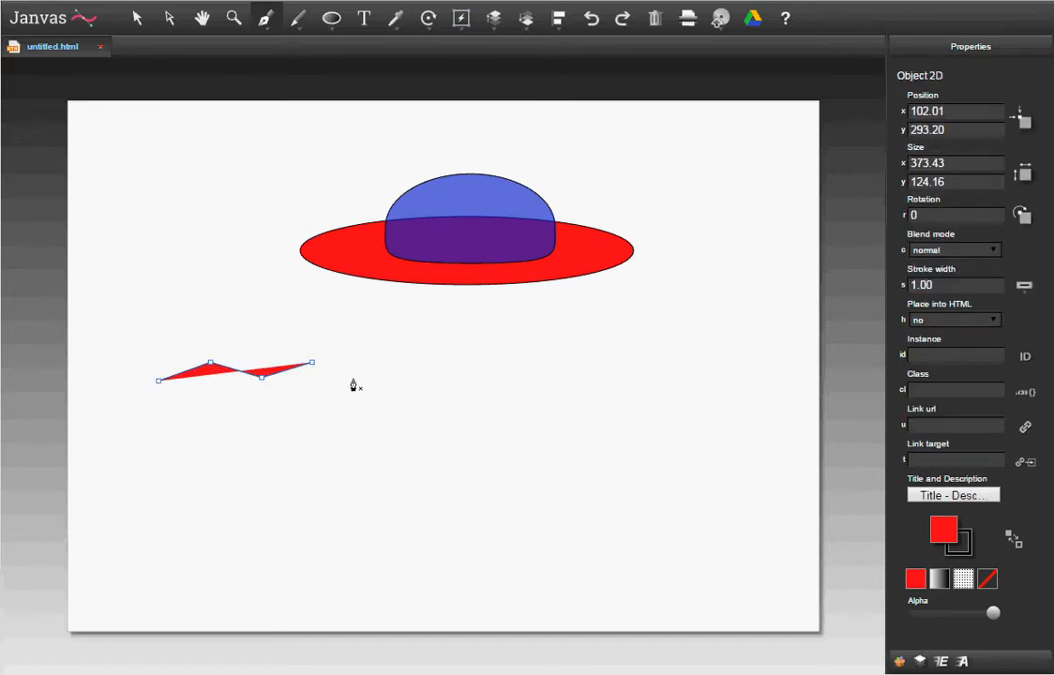
left_click(351, 379)
left_click(354, 403)
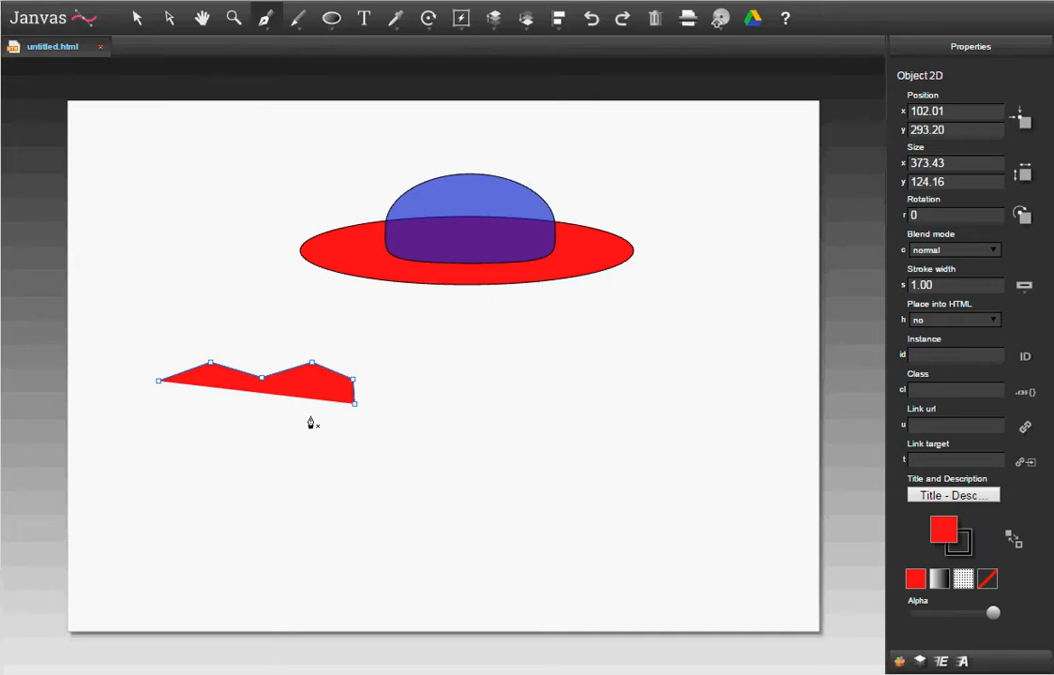
left_click(313, 418)
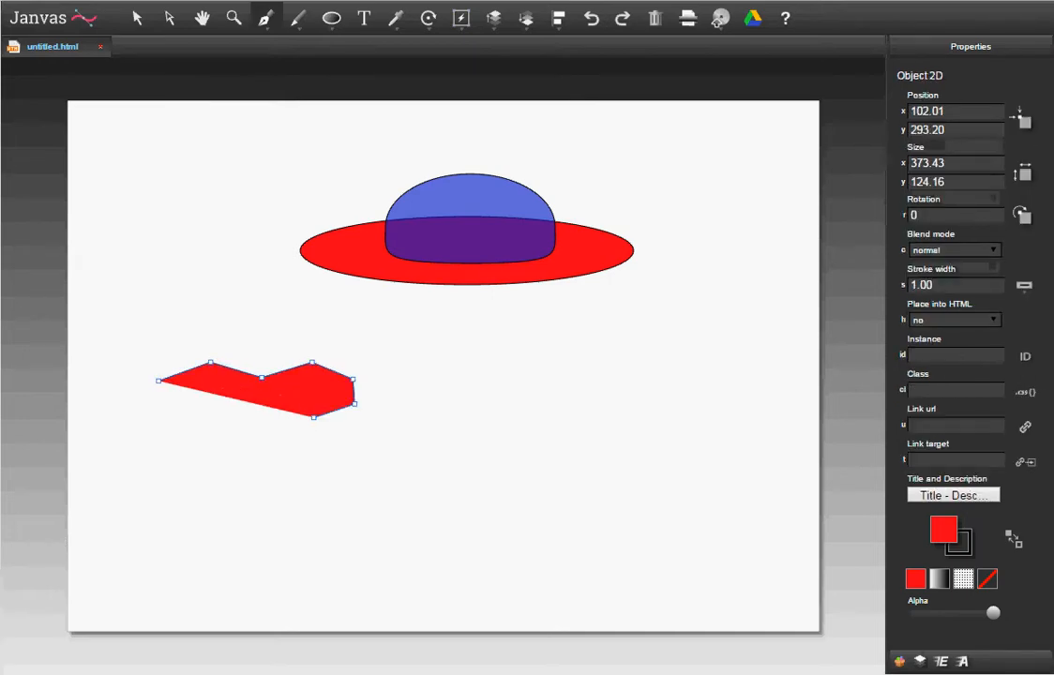
left_click(263, 411)
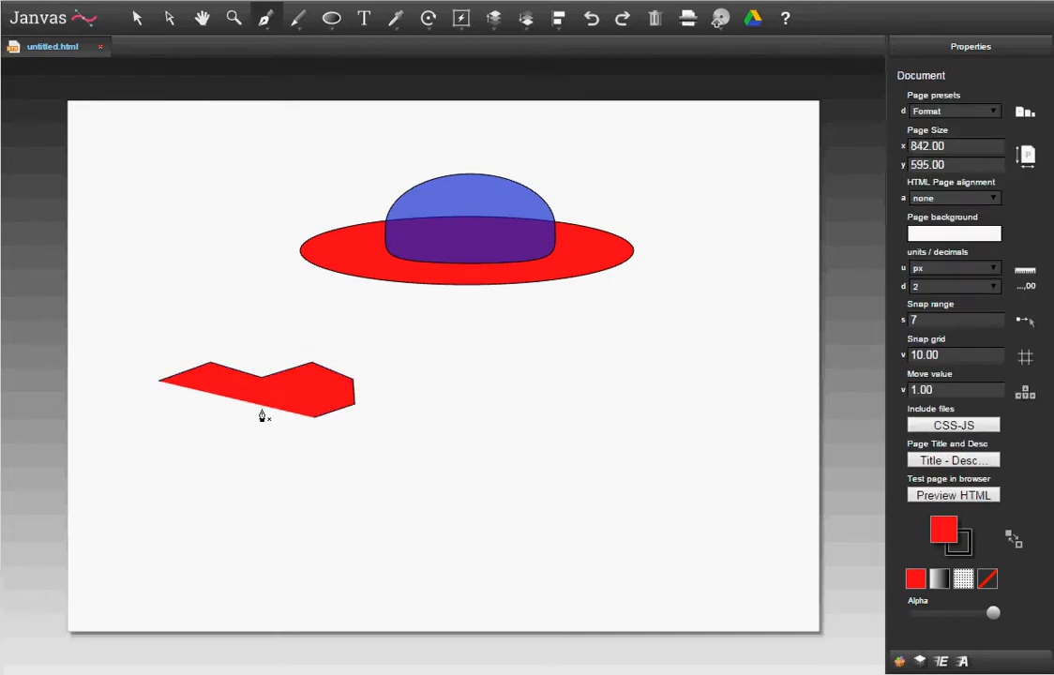
left_click(211, 425)
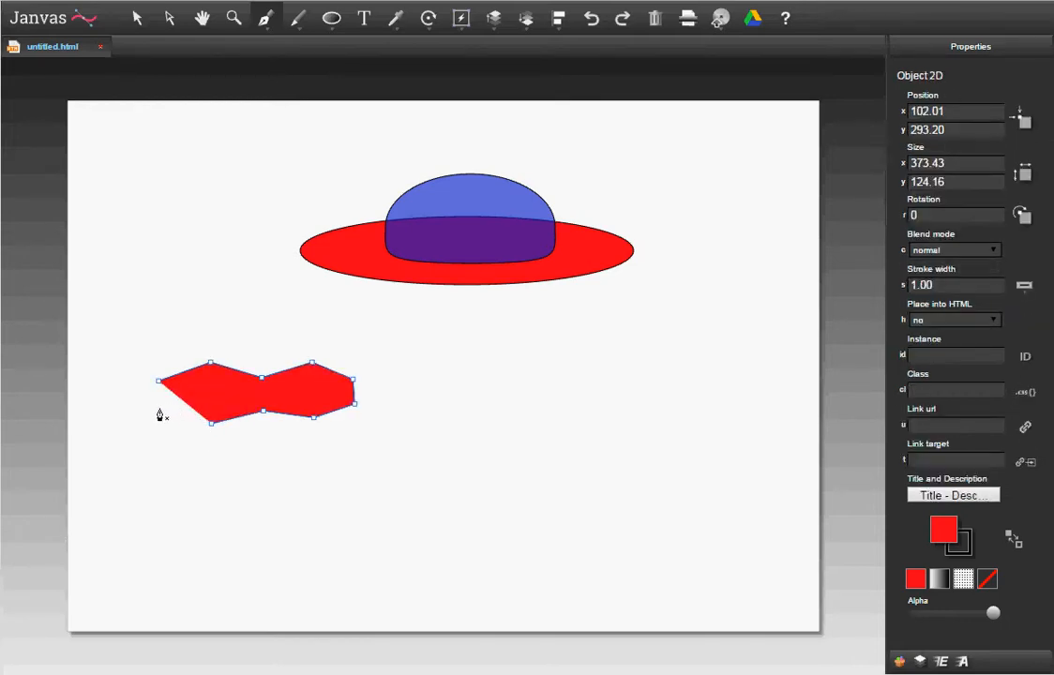
left_click(159, 411)
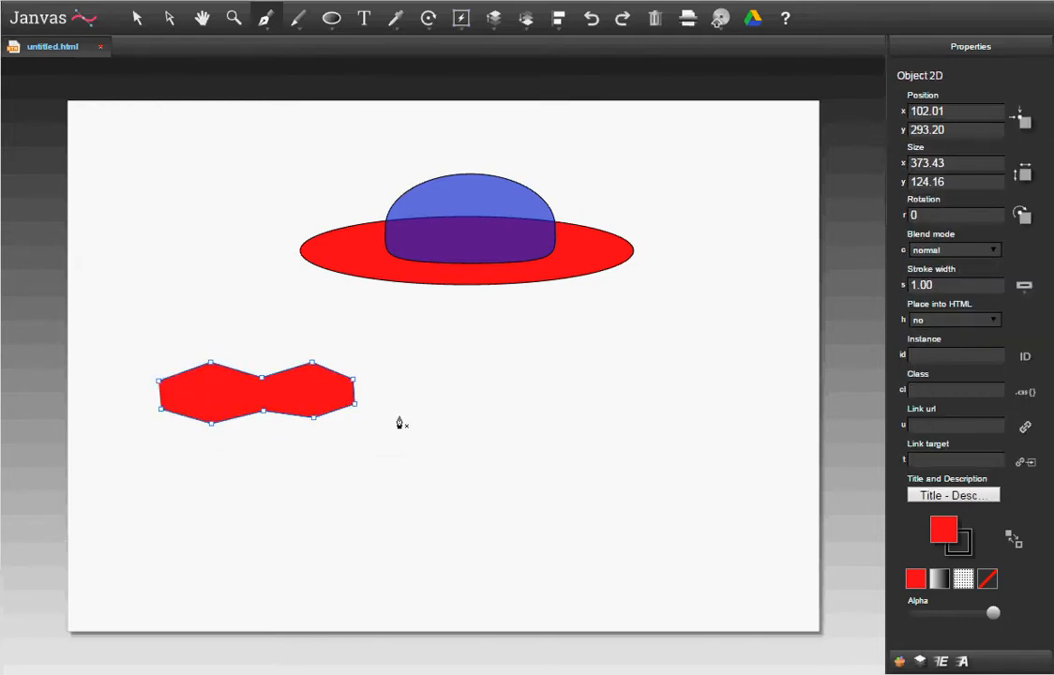
- Complete the claw path with a curved lower jaw, a straight handle extending right, and a curved upper jaw closing at the first point
left_click_drag(394, 411, 542, 354)
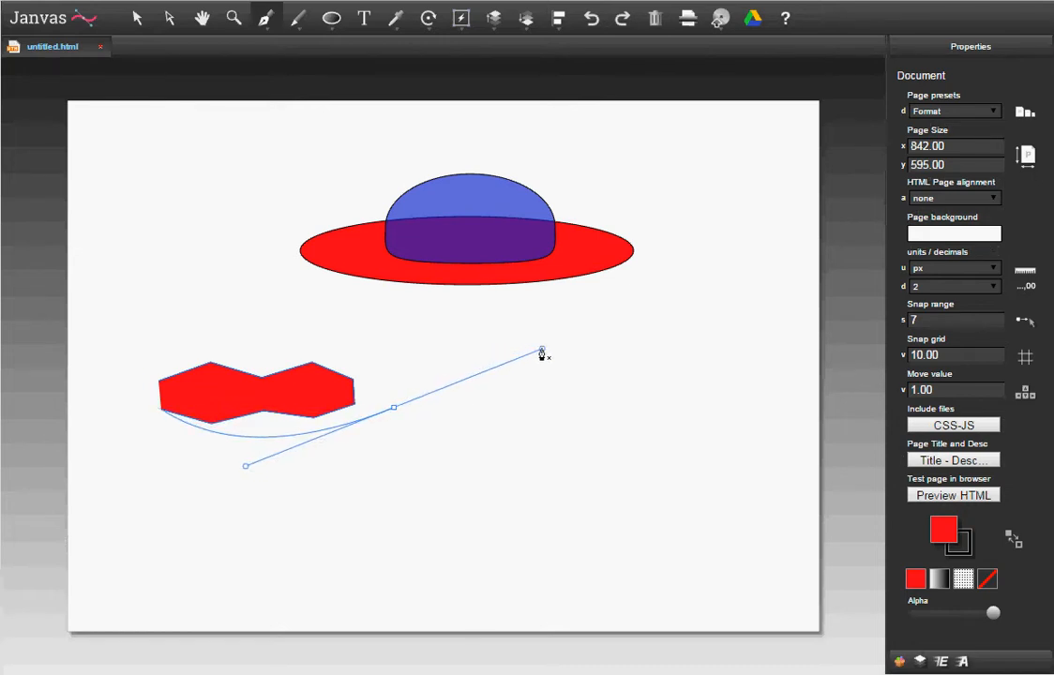
left_click_drag(541, 354, 542, 354)
key("Escape")
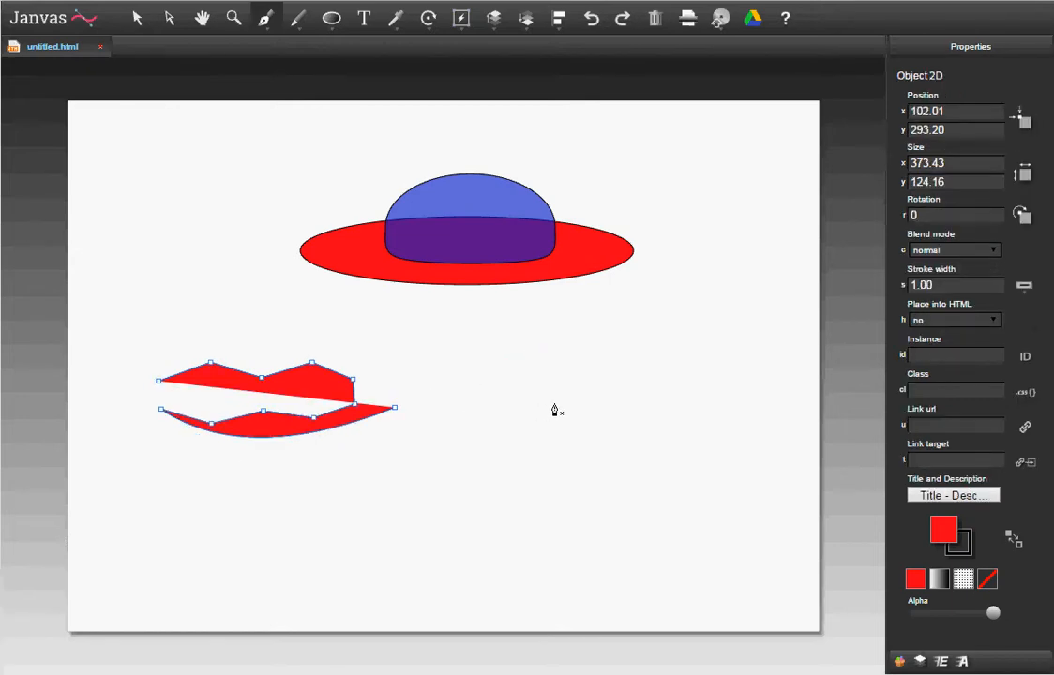
left_click(591, 406)
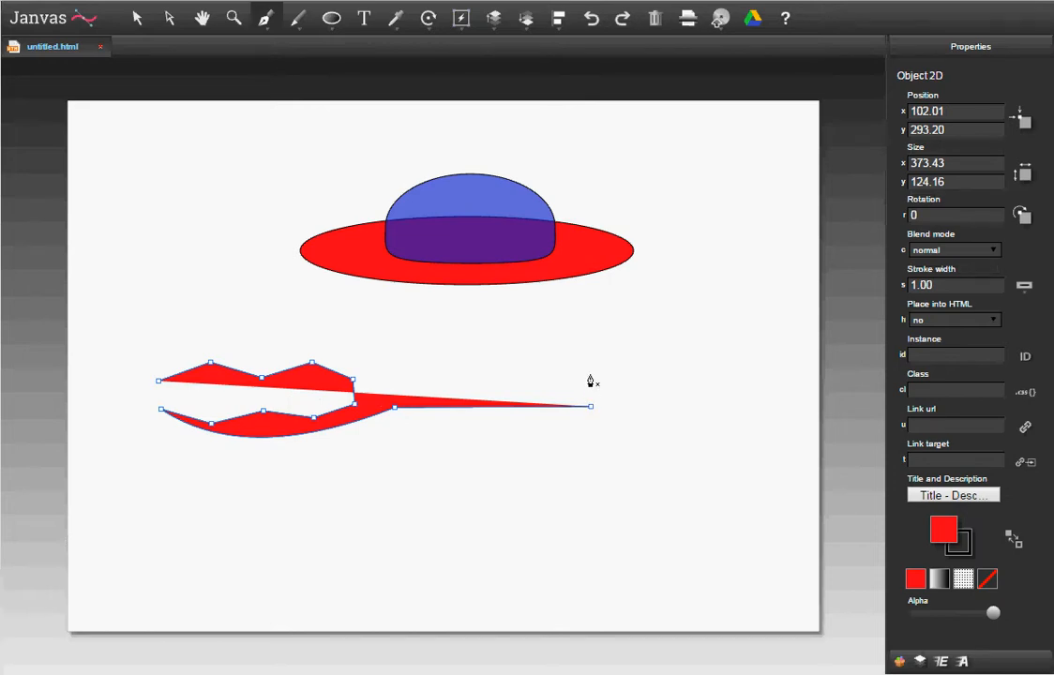
left_click(590, 375)
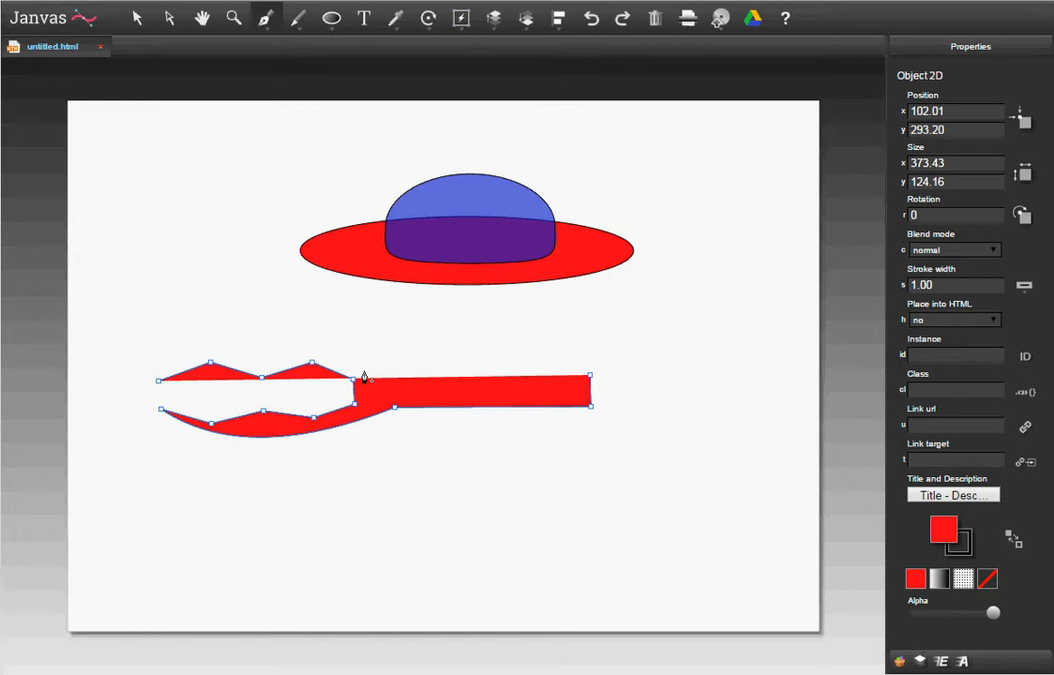
left_click(392, 374)
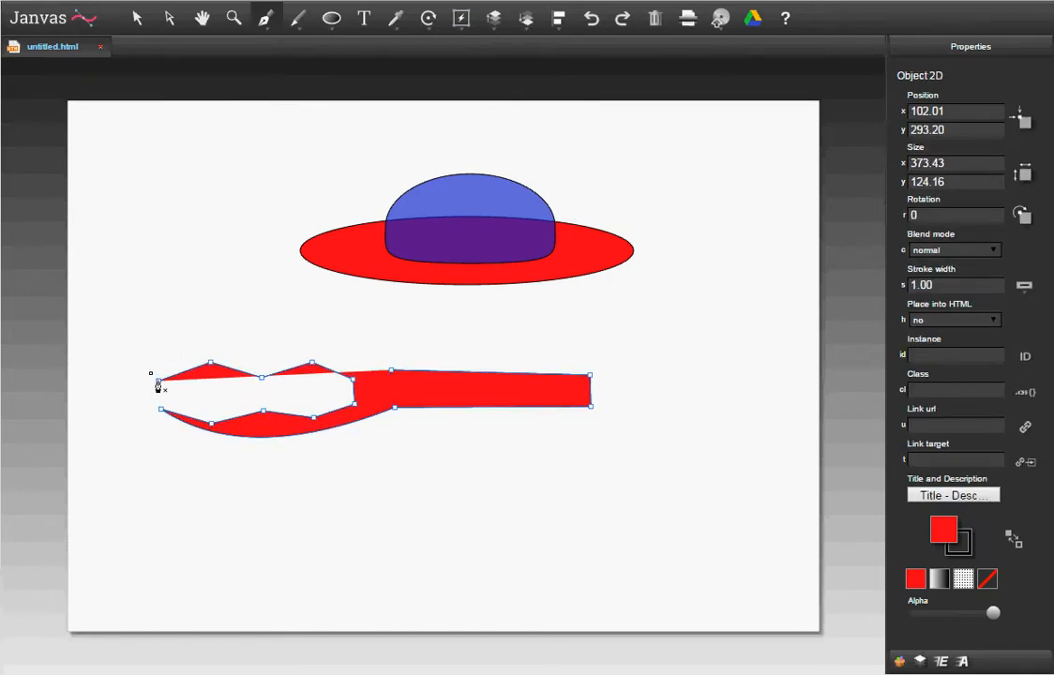
left_click_drag(157, 382, 68, 457)
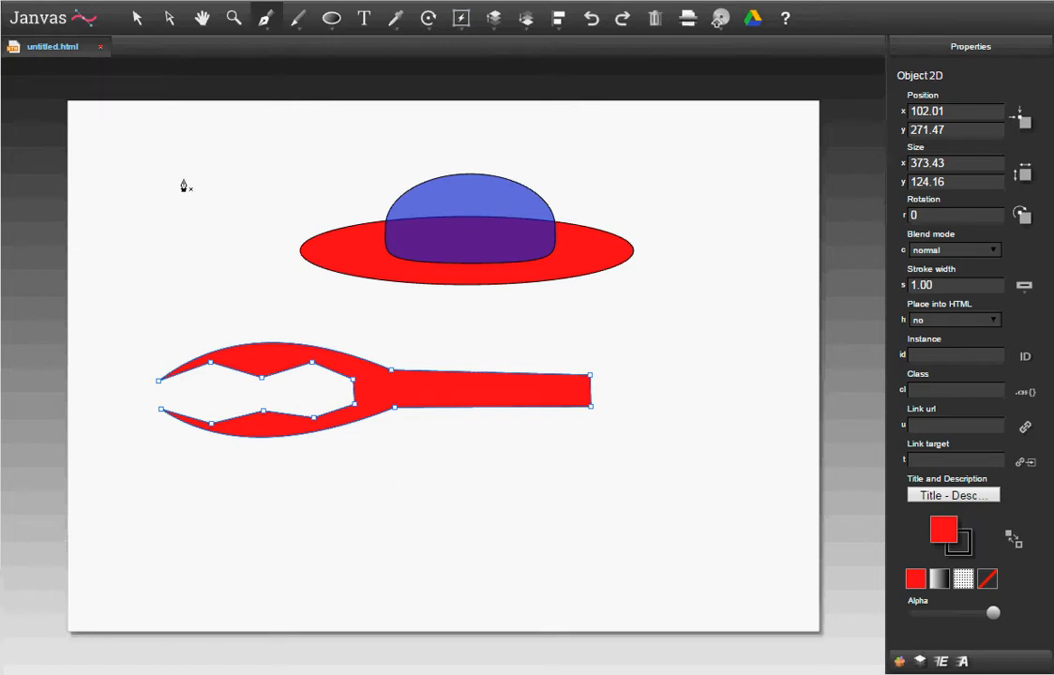
- Move the anchor point where the upper jaw meets the handle slightly down to level the handle's upper edge
mouse_move(270, 31)
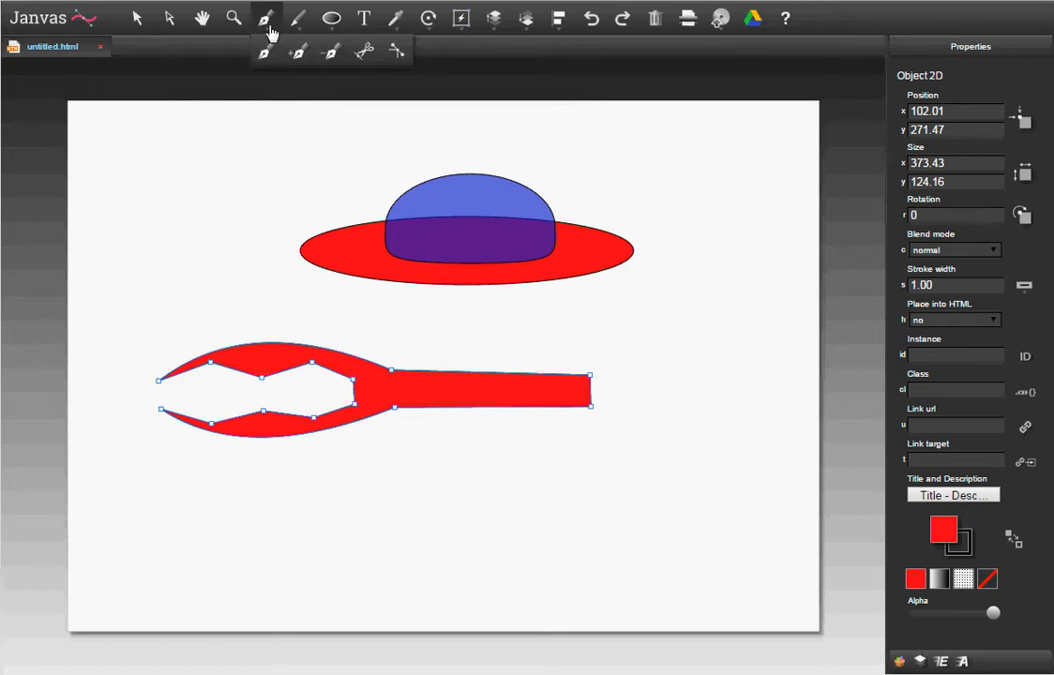
left_click(169, 31)
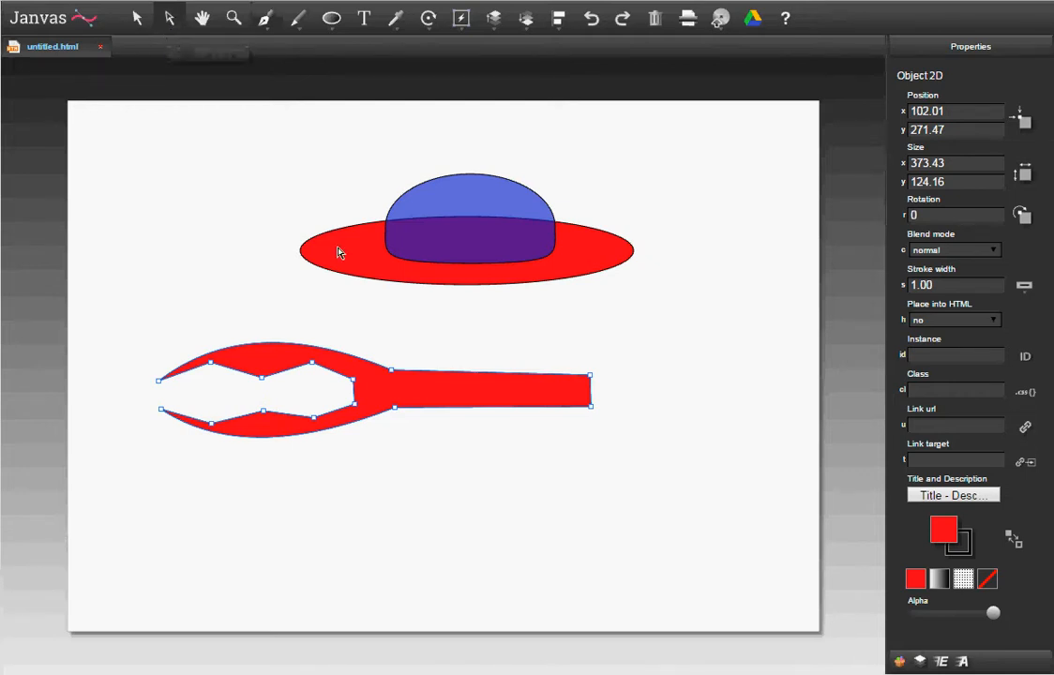
left_click(394, 373)
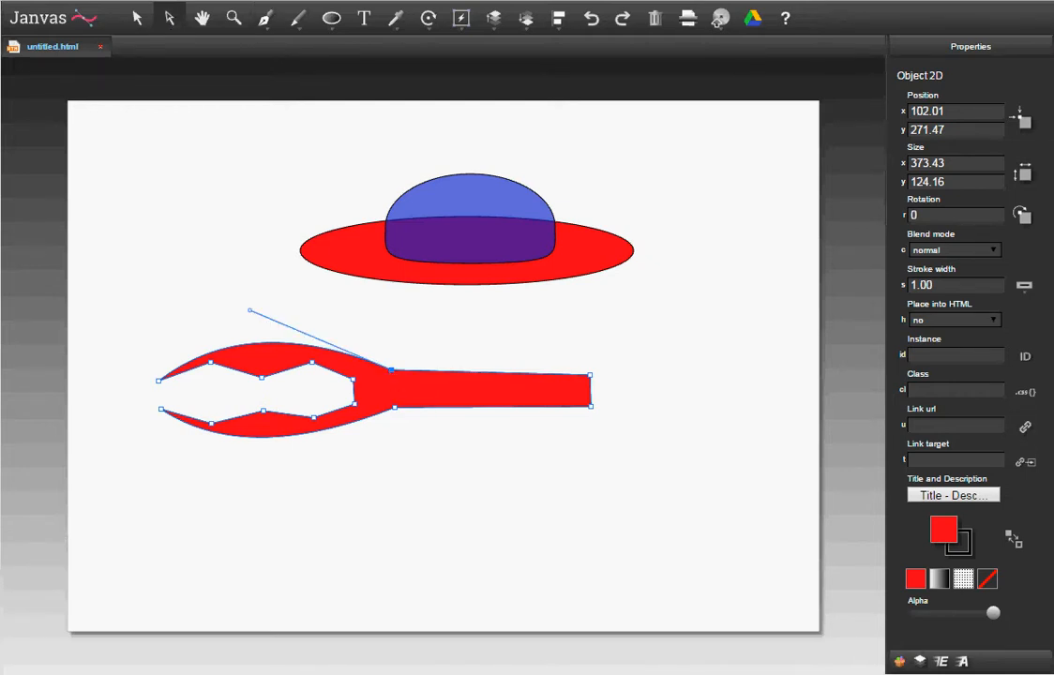
left_click_drag(392, 371, 399, 383)
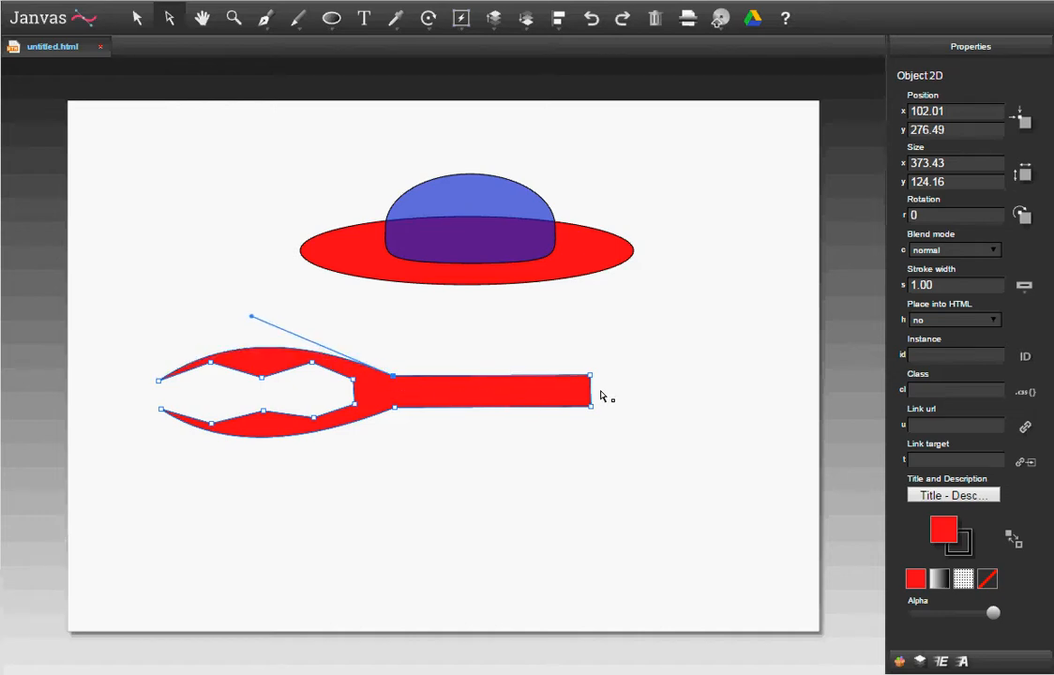
left_click(645, 407)
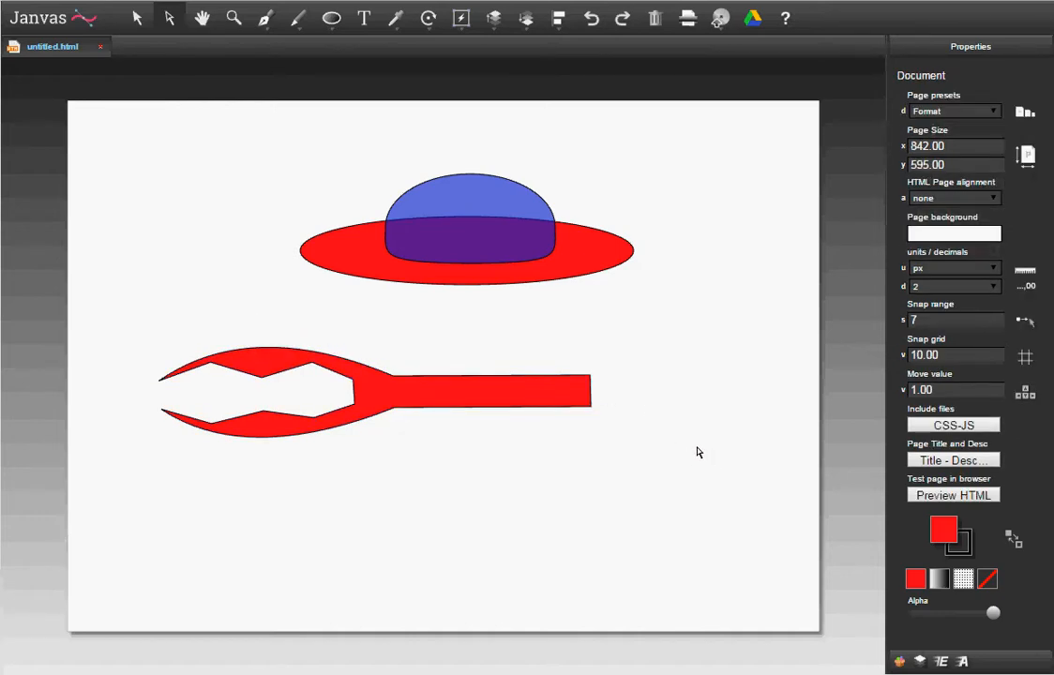
- Fill the whole claw shape with black #020000 and deselect it
left_click(141, 21)
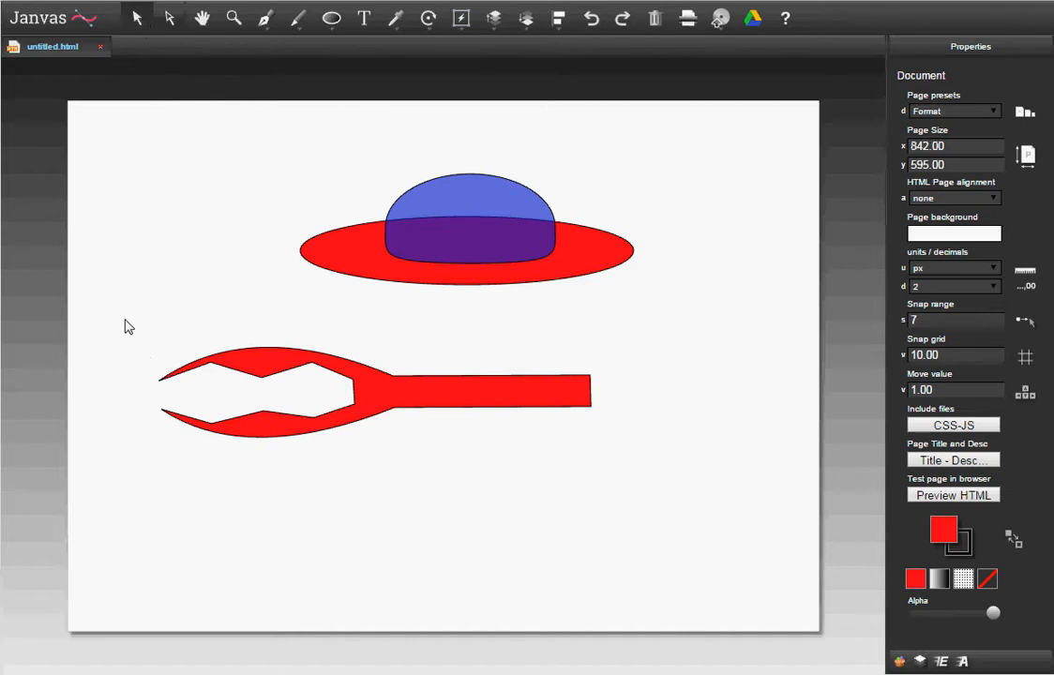
left_click(291, 367)
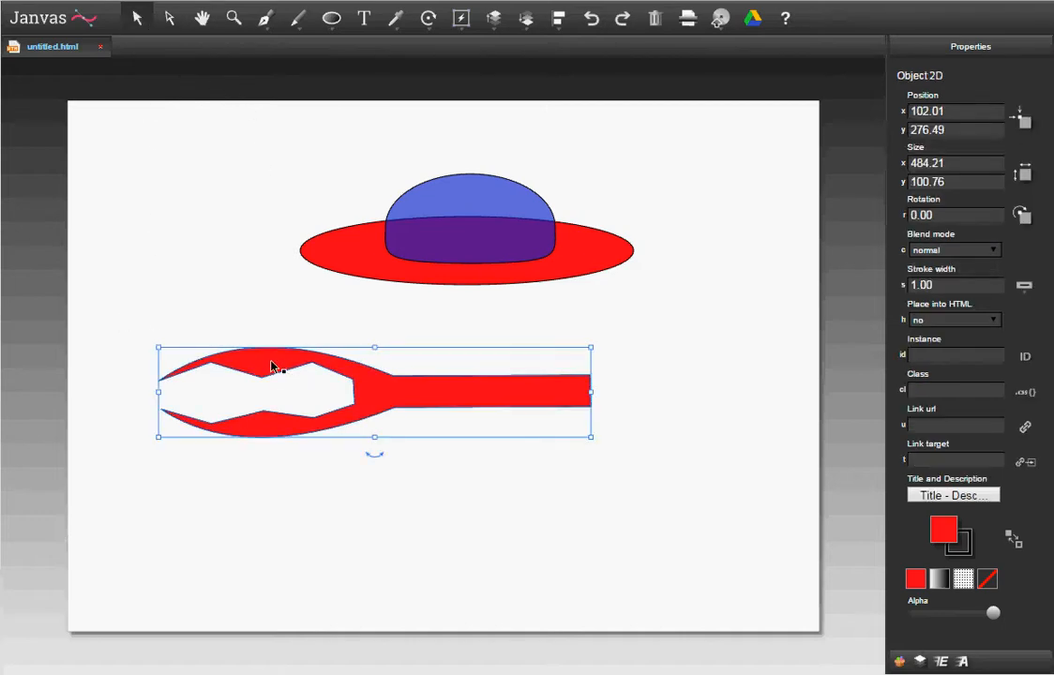
left_click(945, 532)
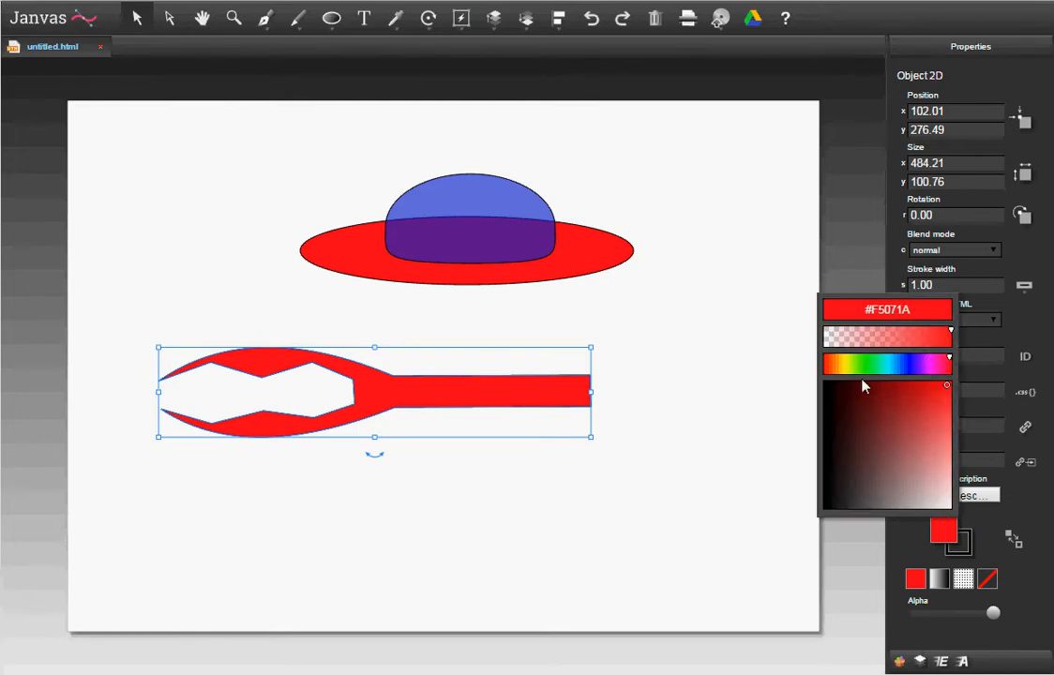
left_click(827, 386)
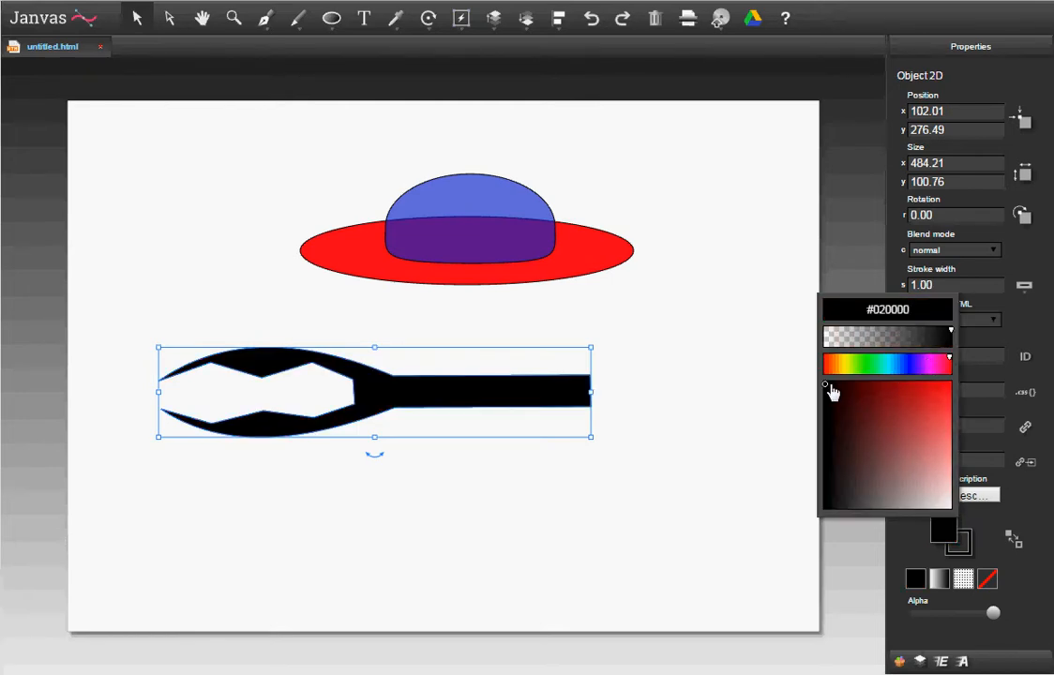
left_click(525, 312)
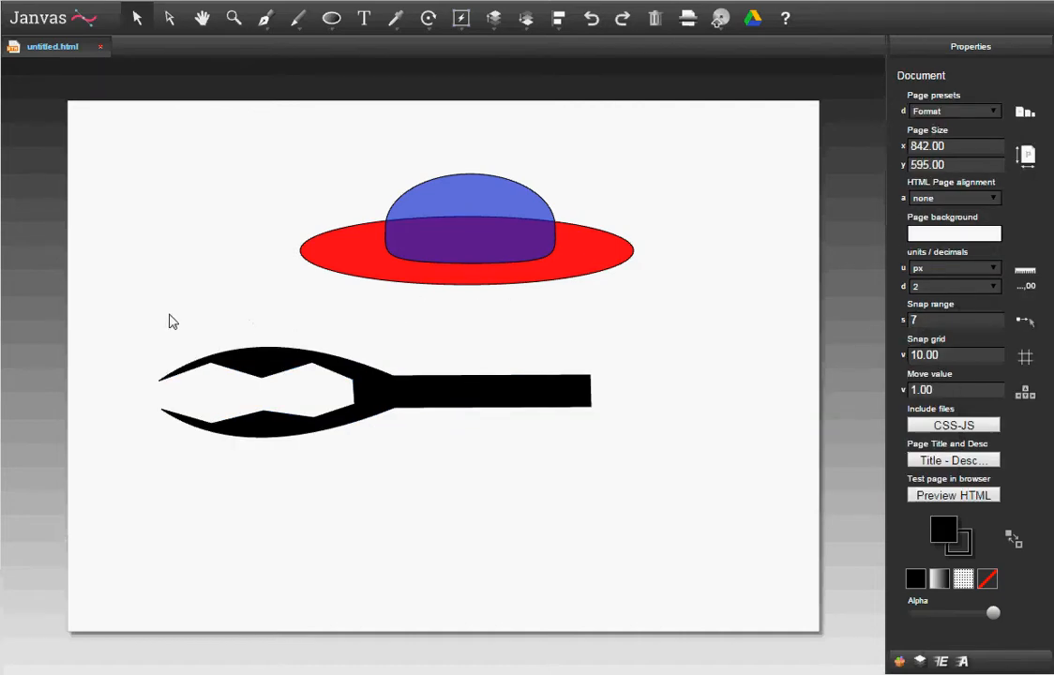
- Scale the claw shape down proportionally to about 216 × 45 px, keeping its lower-left corner in place
left_click_drag(114, 277, 699, 464)
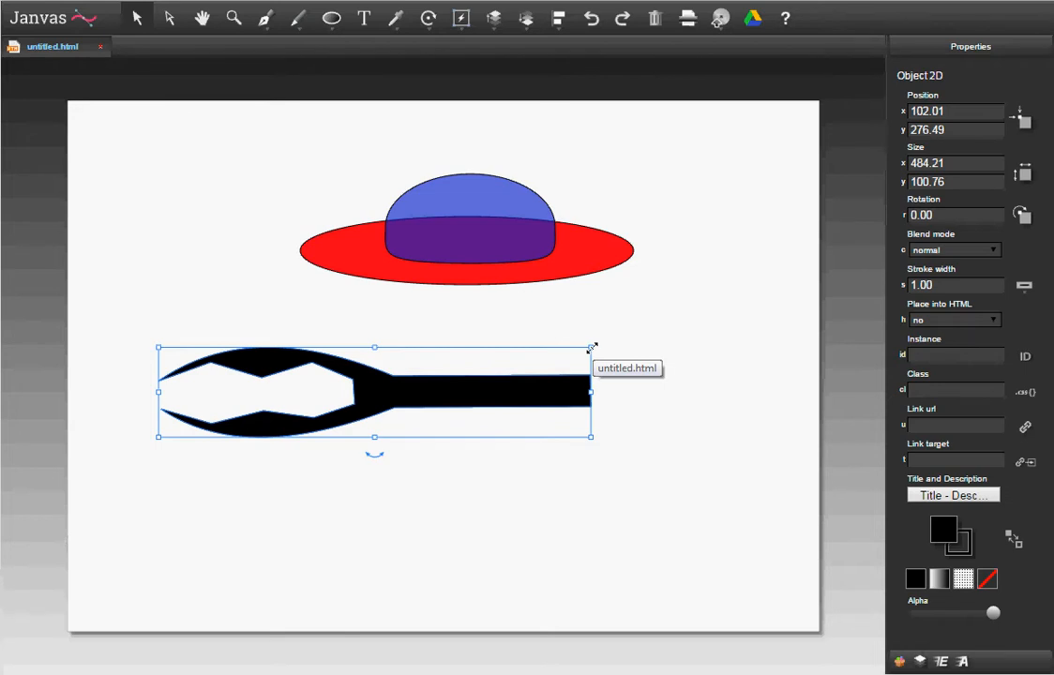
left_click_drag(592, 347, 351, 404)
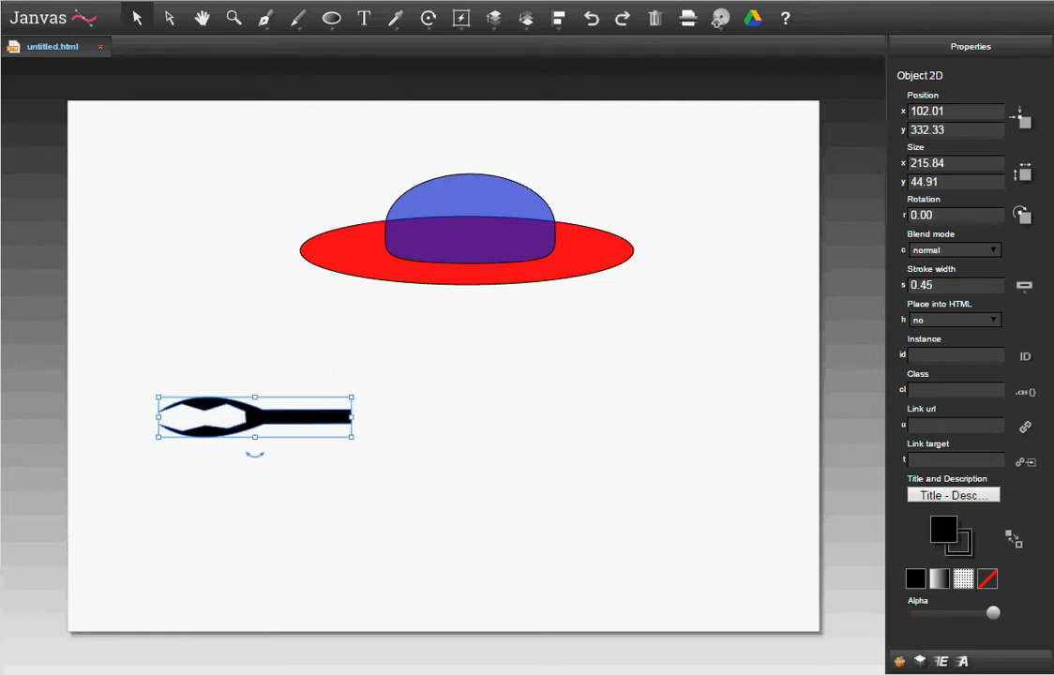
- Move the claw up so its handle's right end overlaps the red disc's left tip, and deselect it
left_click_drag(321, 417, 300, 249)
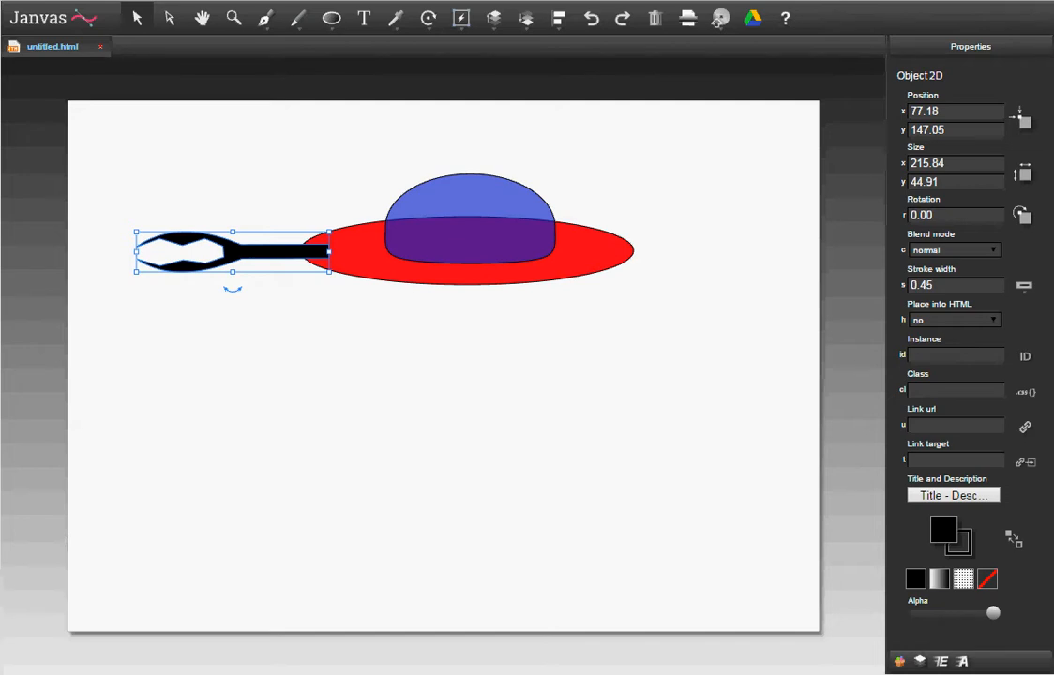
left_click(326, 327)
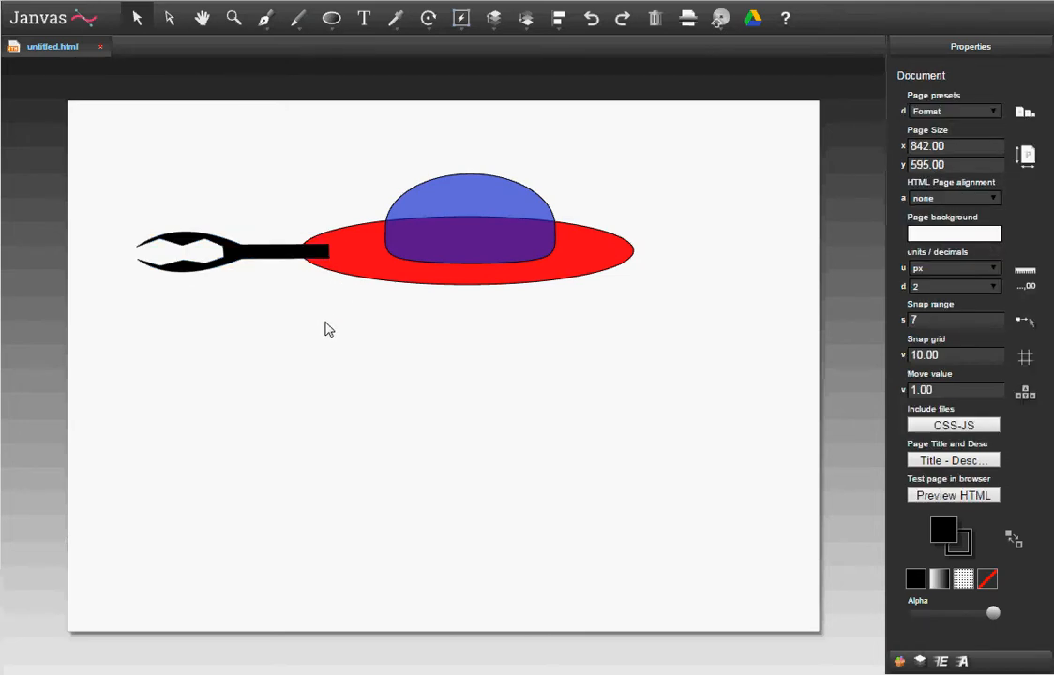
right_click(252, 257)
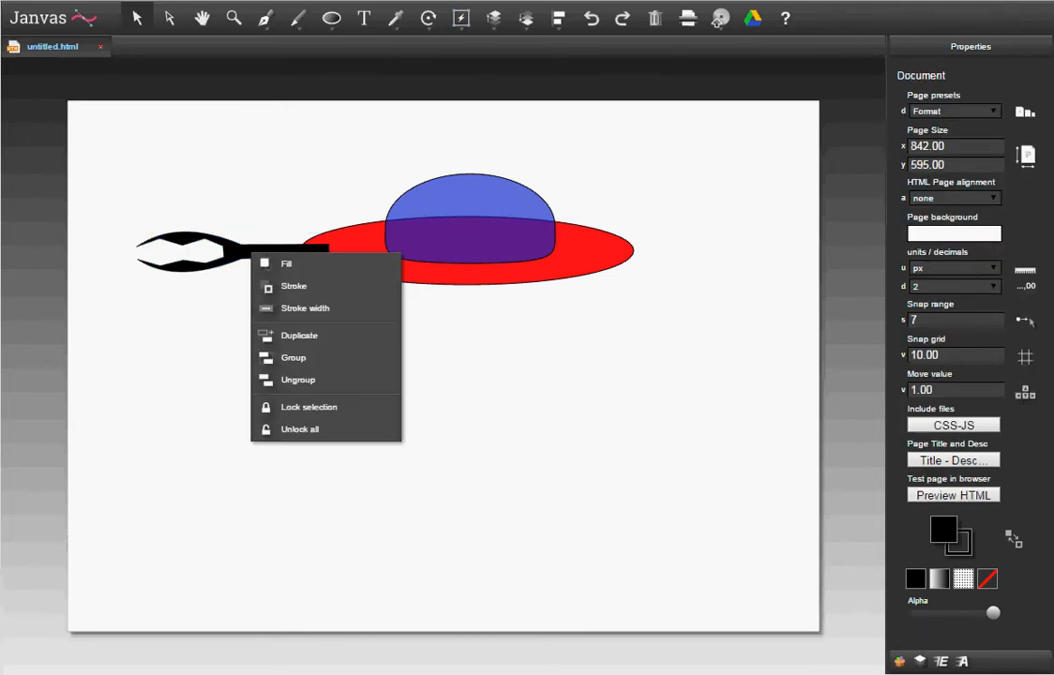
left_click(246, 255)
right_click(245, 253)
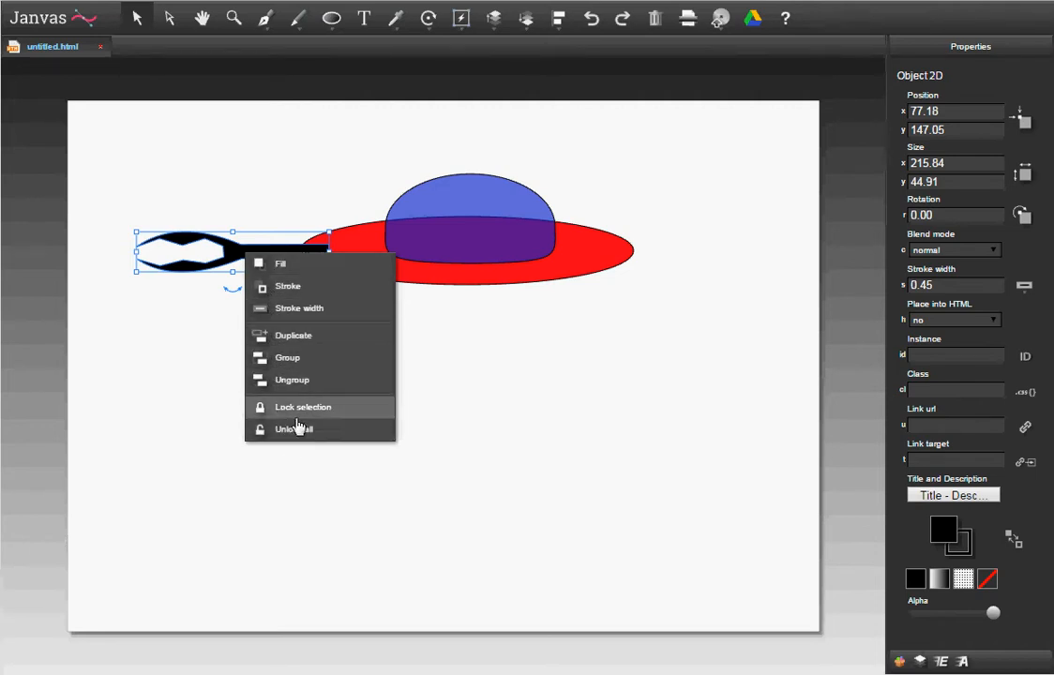
mouse_move(497, 19)
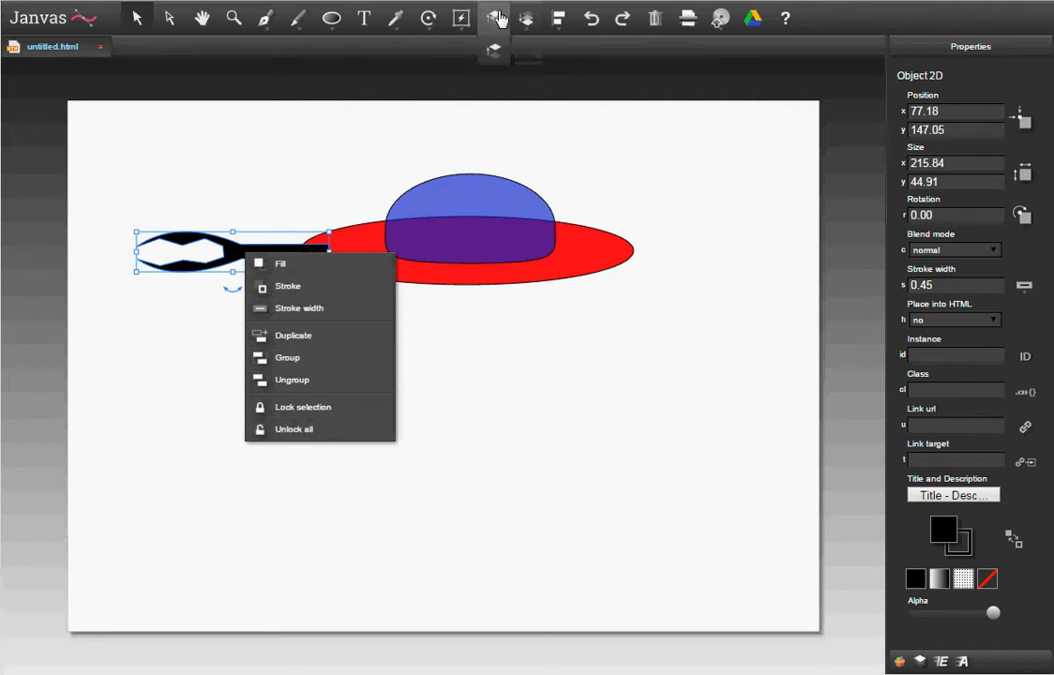
left_click(246, 226)
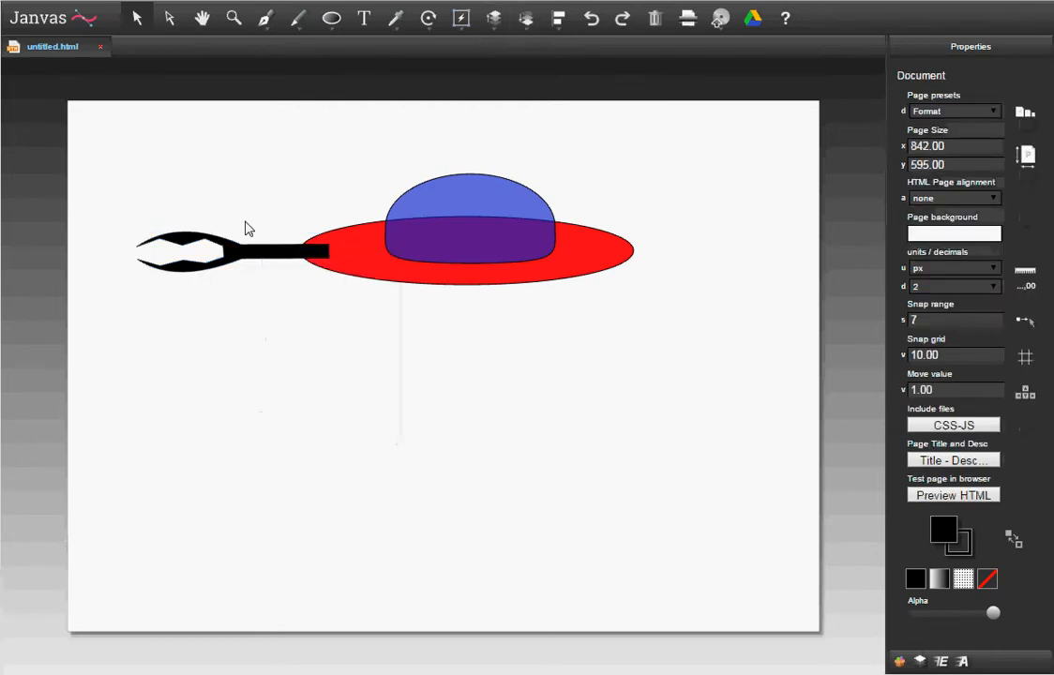
- Send the claw shape behind the red disc and deselect it
left_click(266, 252)
mouse_move(522, 25)
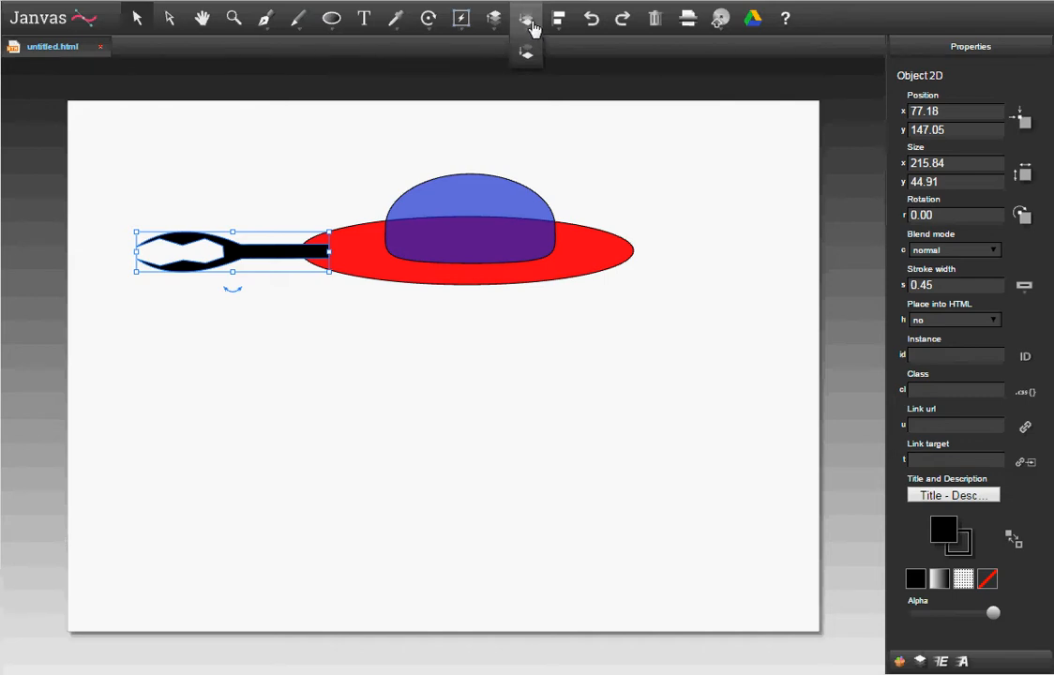
left_click(532, 28)
left_click(550, 165)
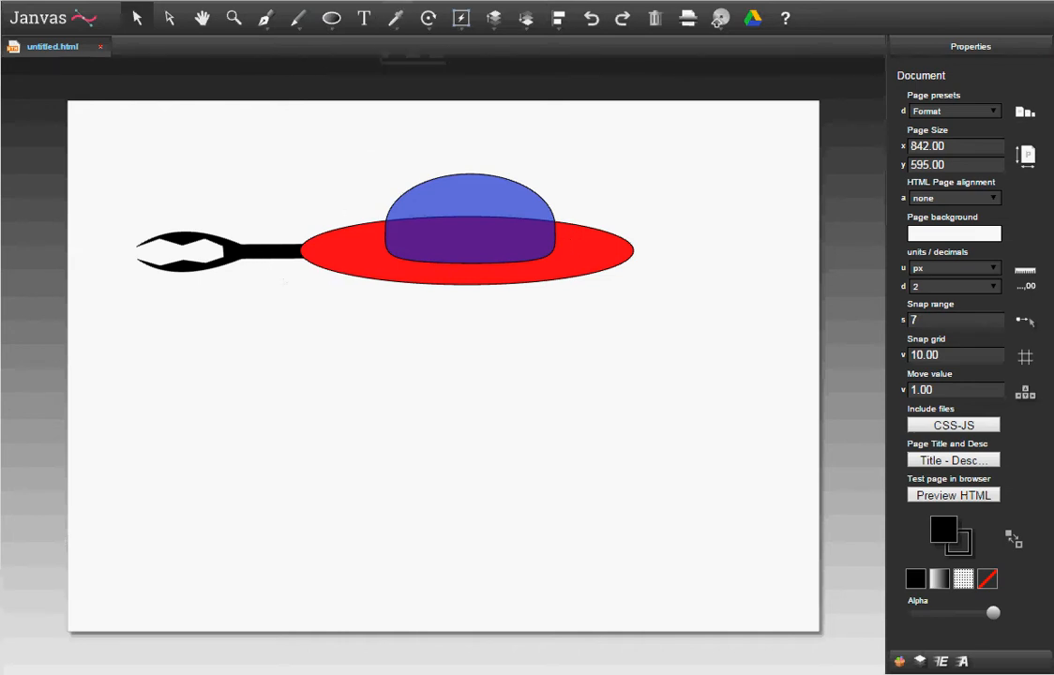
- Draw a black circle of about 51 × 52 px in the empty area below the claw
mouse_move(331, 20)
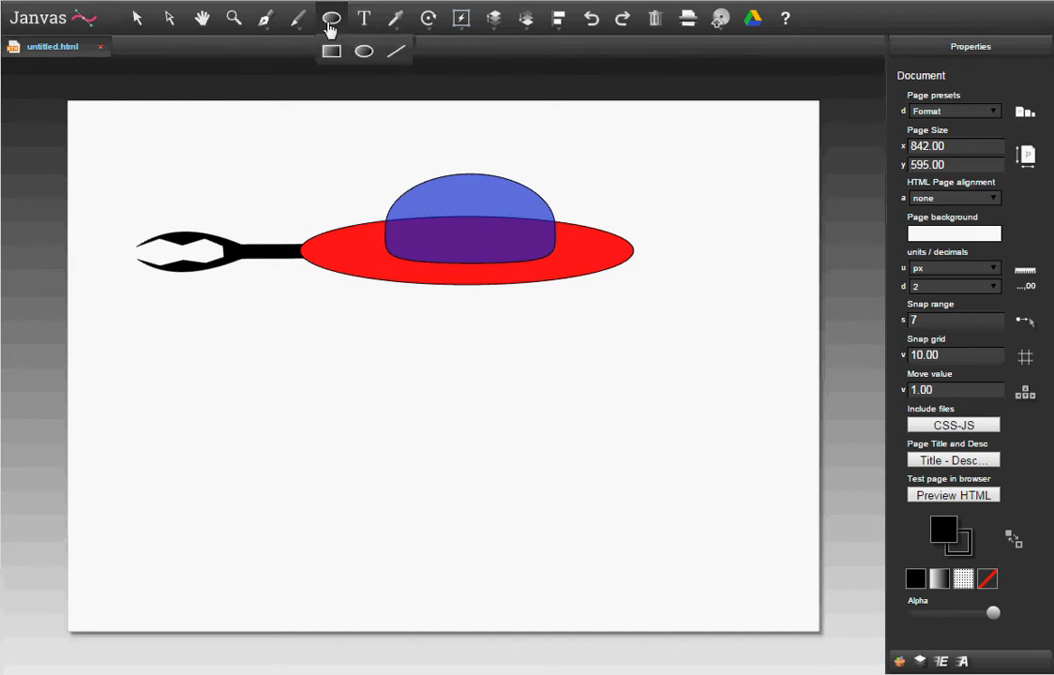
left_click(364, 51)
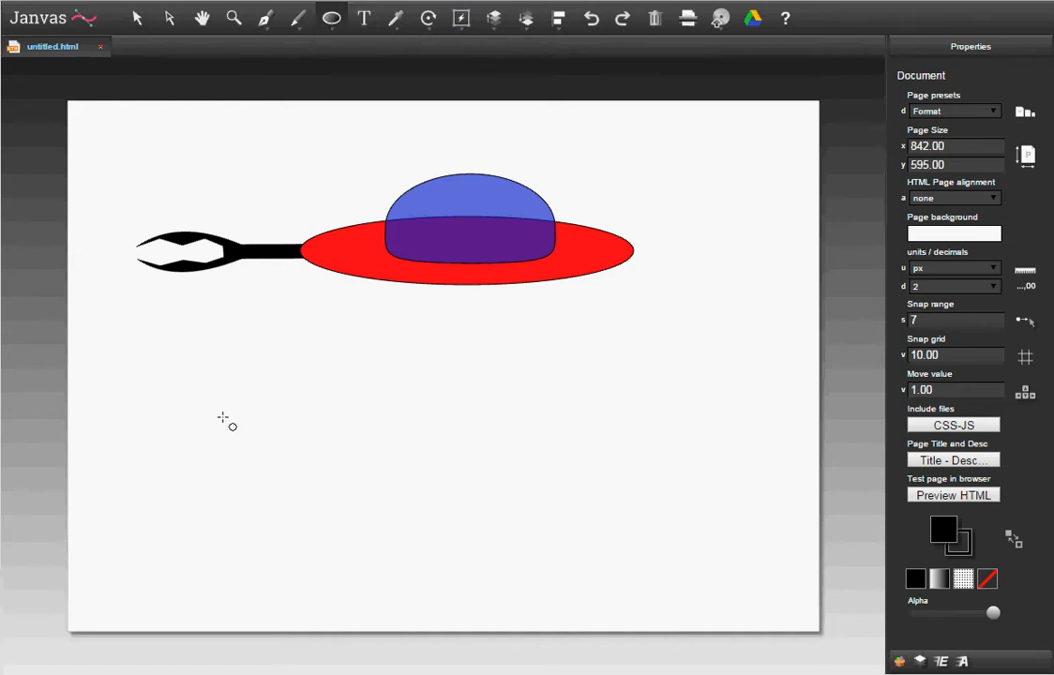
left_click_drag(224, 419, 269, 462)
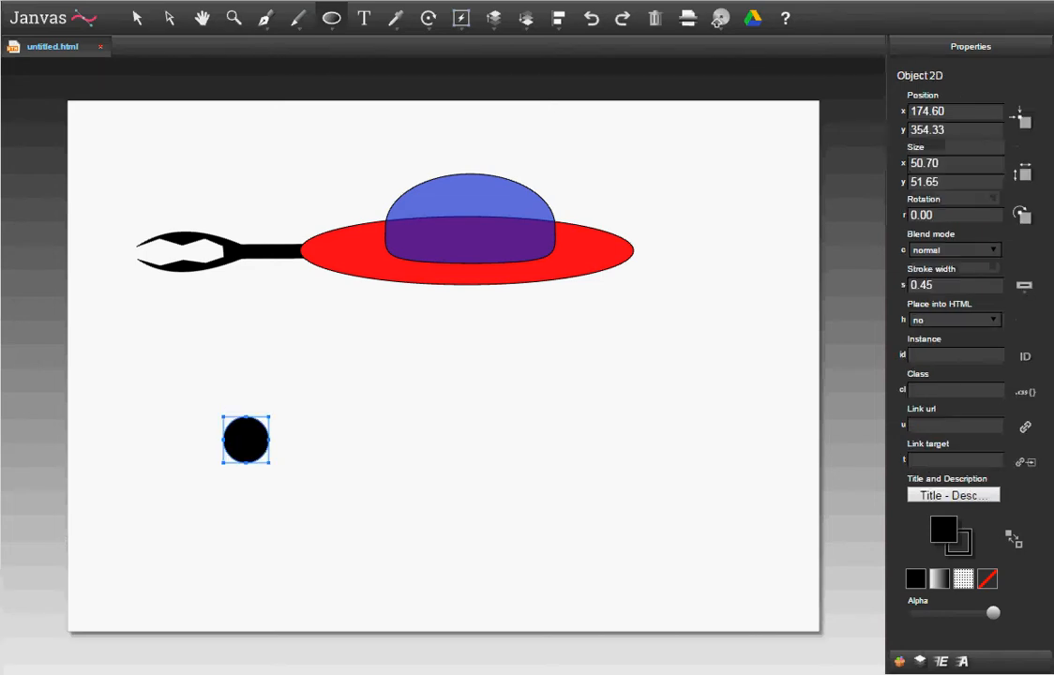
- Draw a black upright rectangle of about 13 × 70 px on top of the circle and nudge it right to centre it
mouse_move(333, 18)
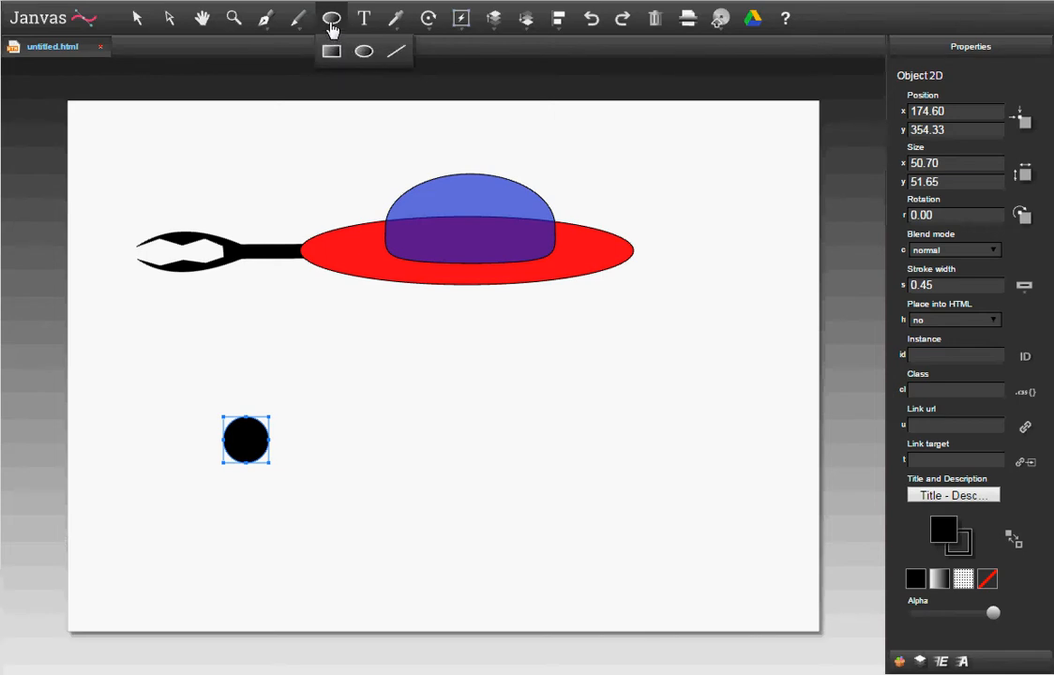
left_click(331, 50)
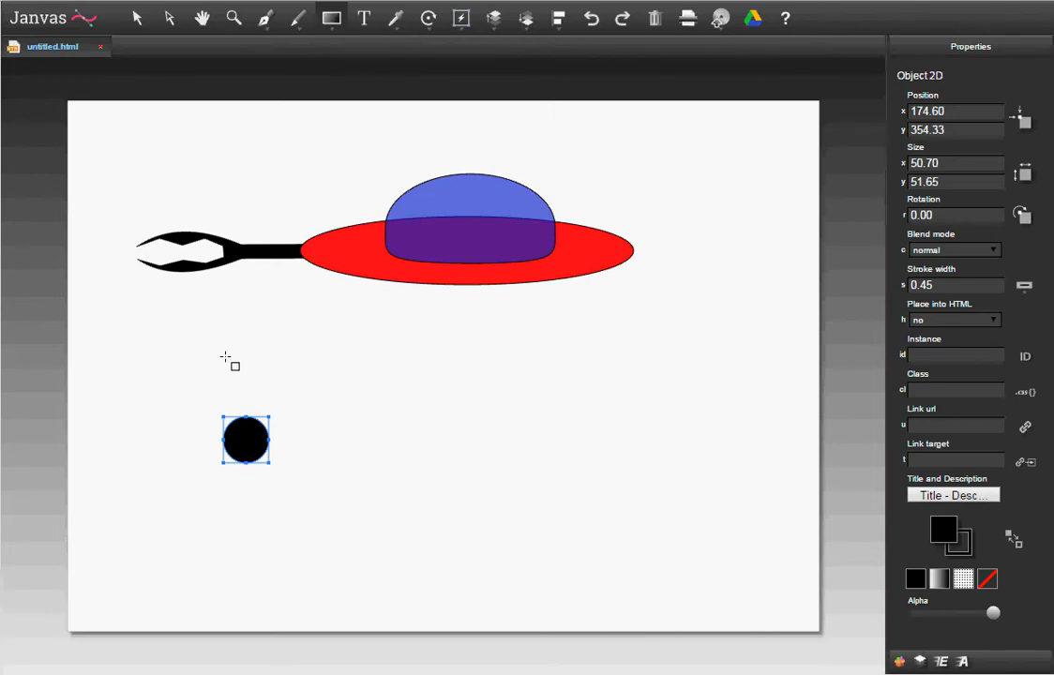
left_click_drag(232, 363, 247, 424)
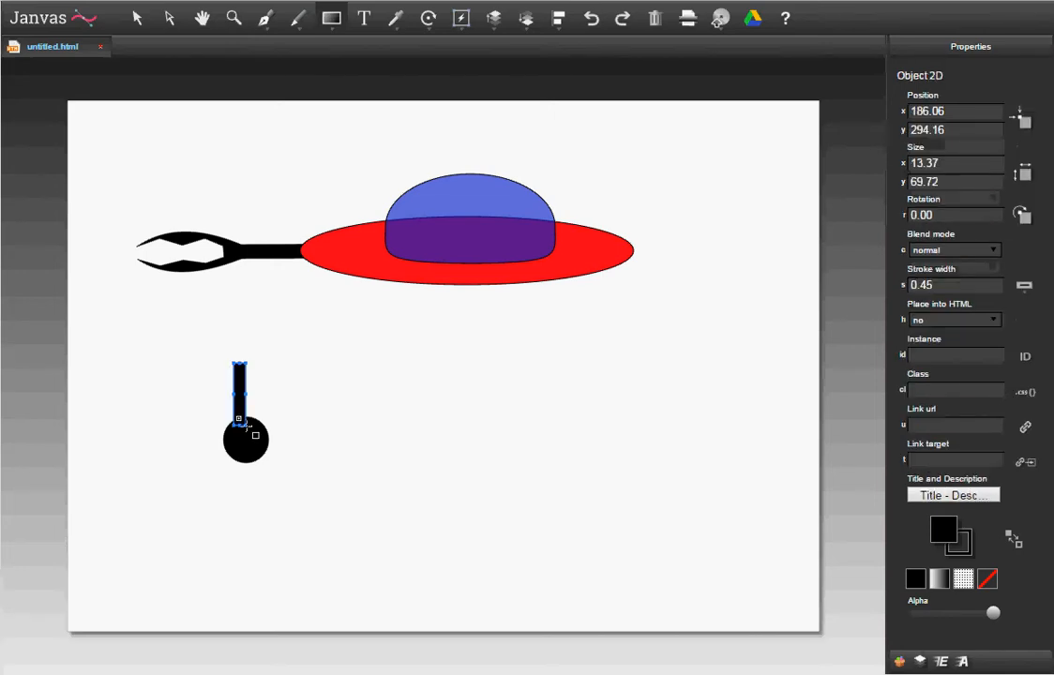
key("Right")
key("Right")
key("Right")
key("Right")
key("Right")
key("Right")
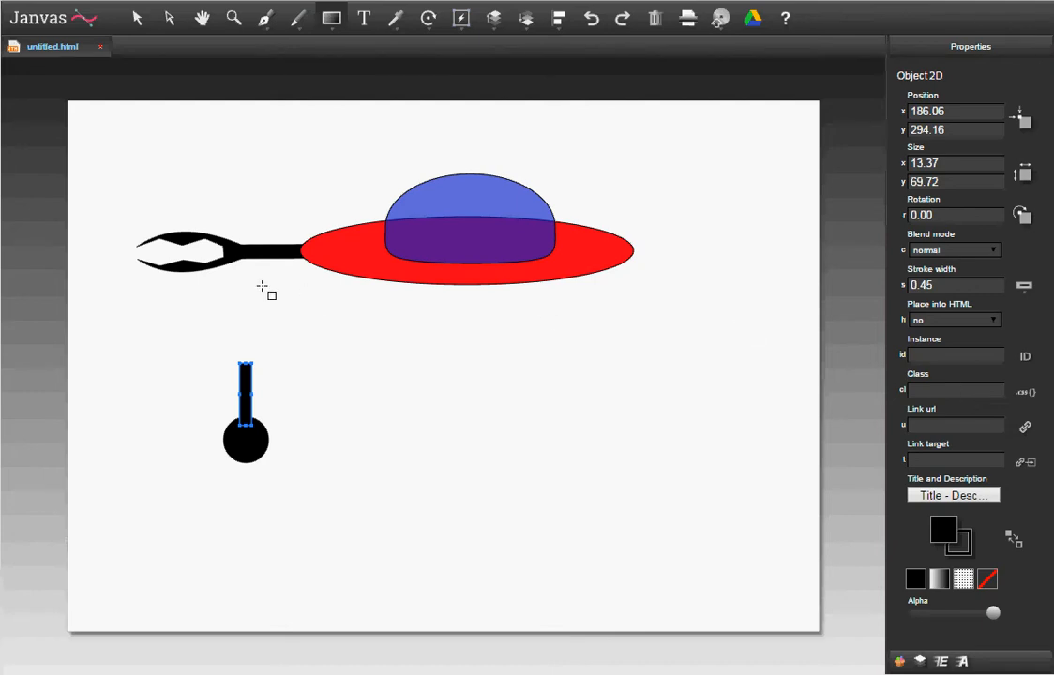
- Group the circle and the upright rectangle into one leg object and reselect the group
left_click(138, 20)
left_click_drag(185, 352, 329, 504)
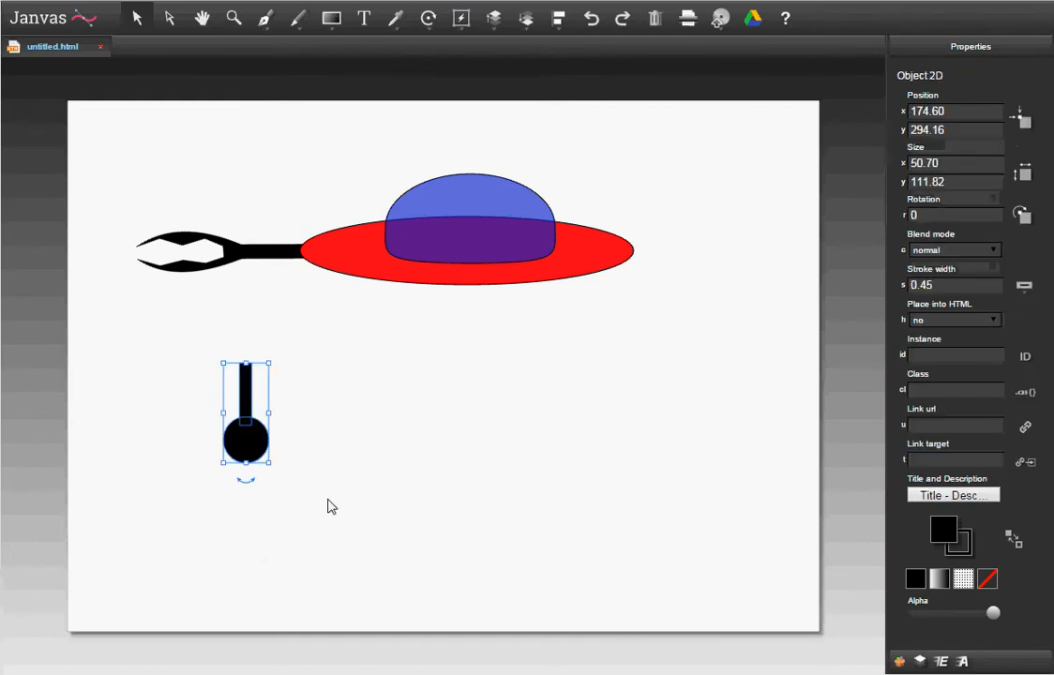
right_click(247, 407)
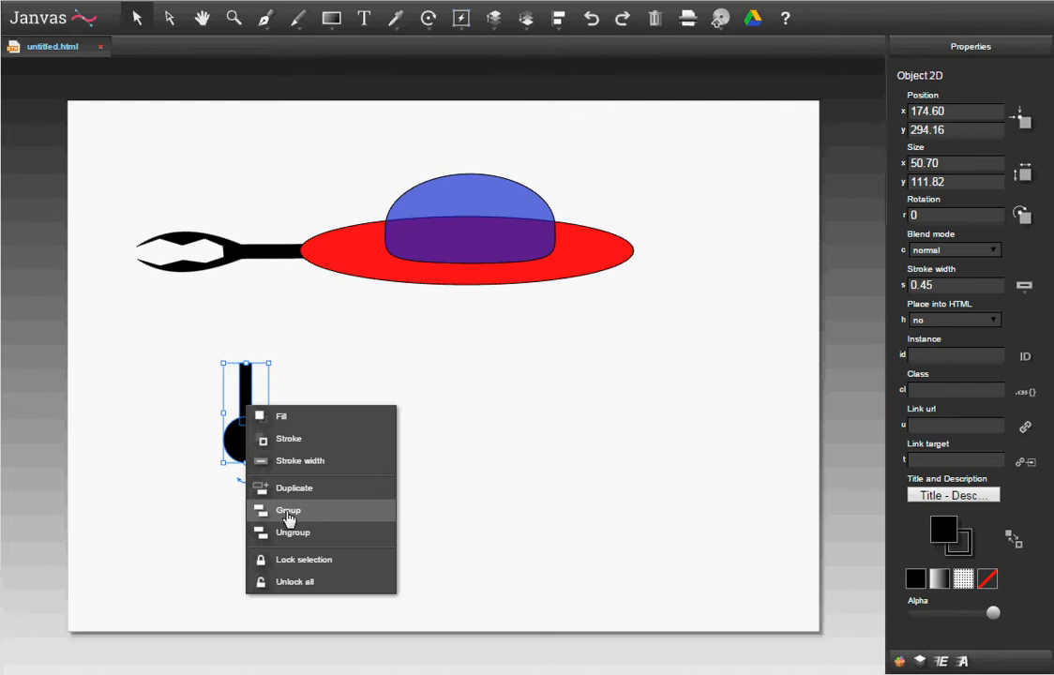
left_click(289, 513)
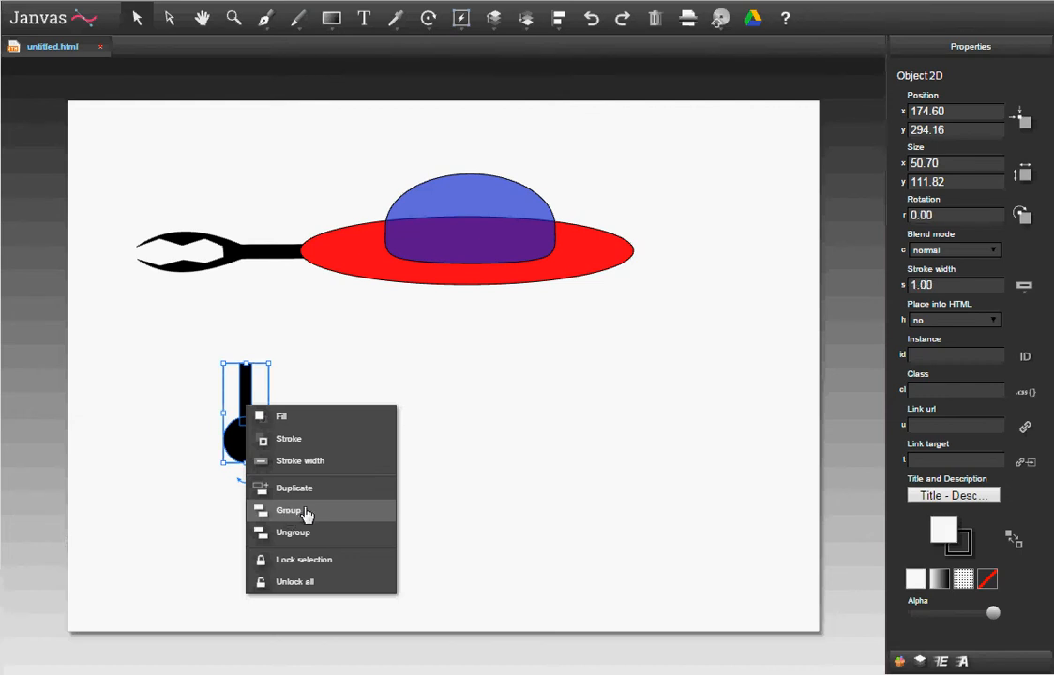
left_click(172, 329)
left_click(264, 426)
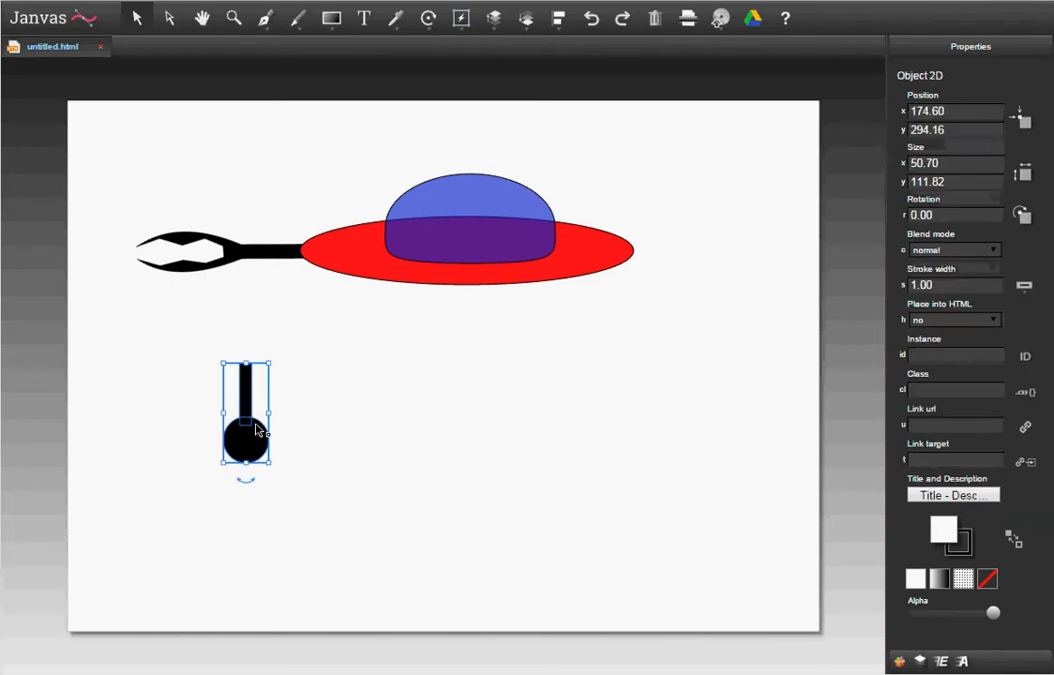
left_click(328, 427)
left_click(251, 443)
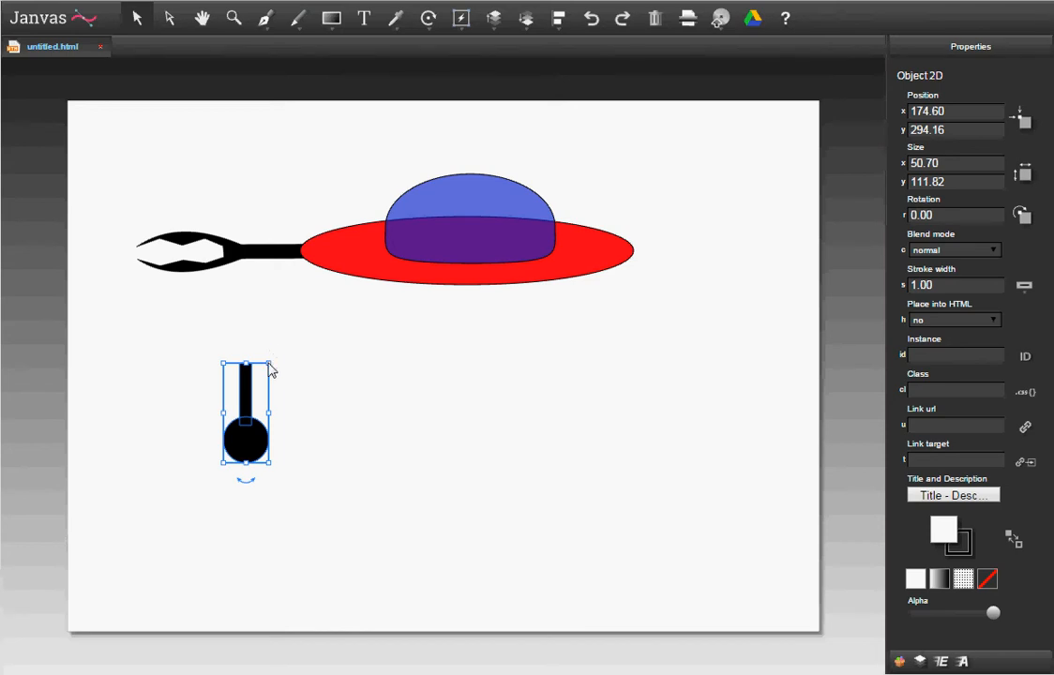
- Scale the leg group to about 41 × 91 px and place it on the disc's lower left side, rotated to about 24°
left_click_drag(269, 359, 376, 267)
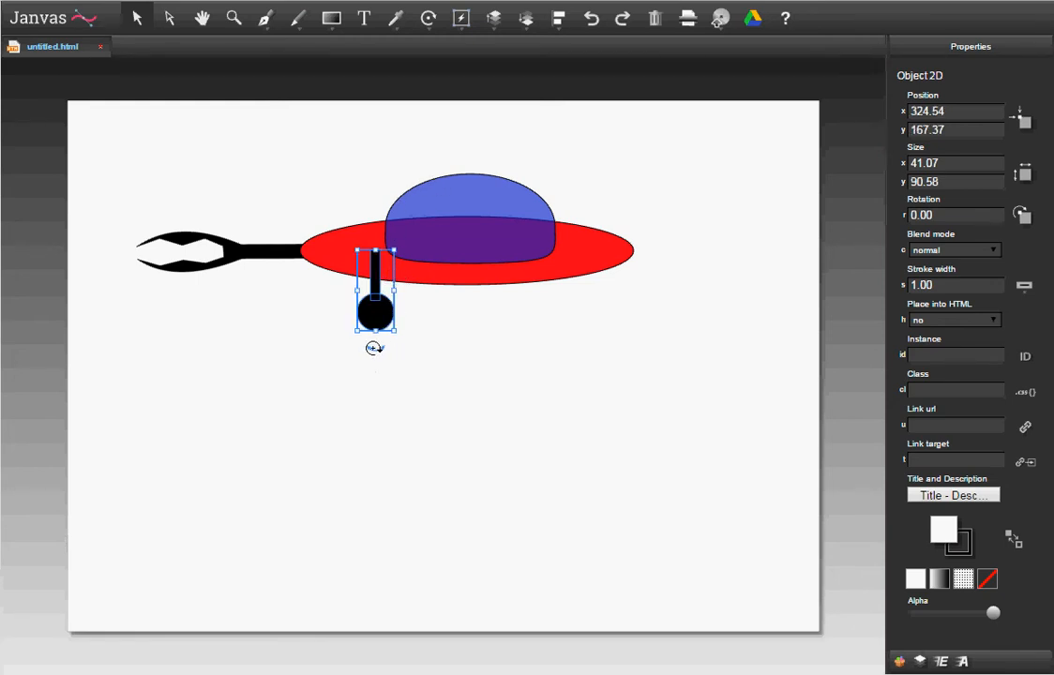
left_click_drag(375, 347, 350, 347)
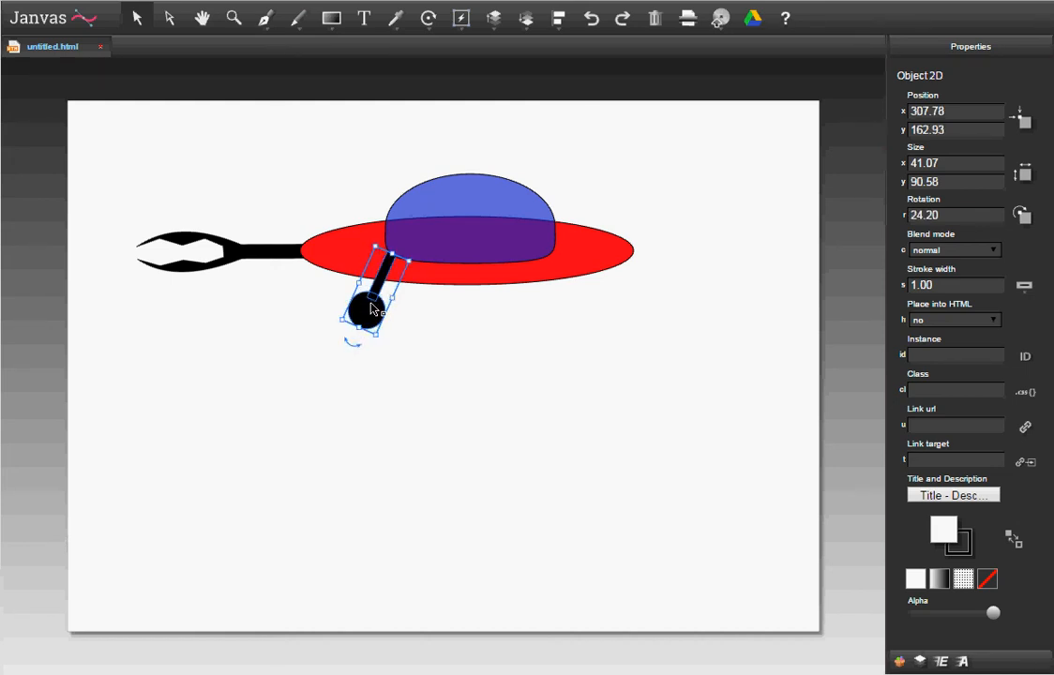
mouse_move(375, 302)
left_mouse_down()
mouse_move(347, 322)
mouse_move(356, 302)
left_mouse_up()
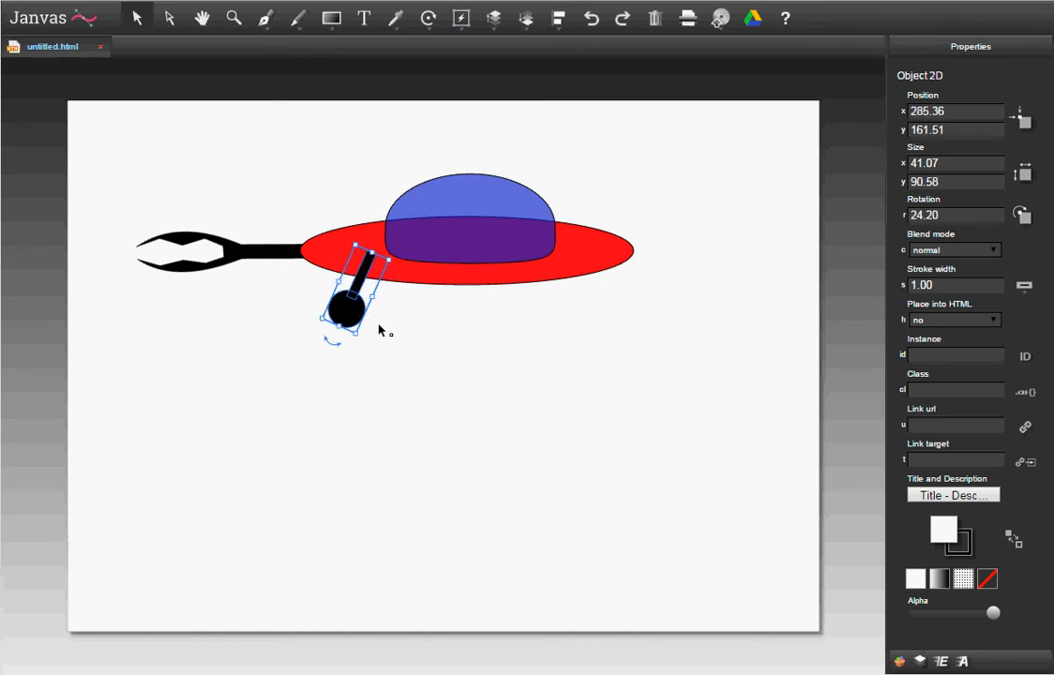
- Paste a copy of the leg on the disc's lower right side and rotate it to about 315°
key("ctrl+v")
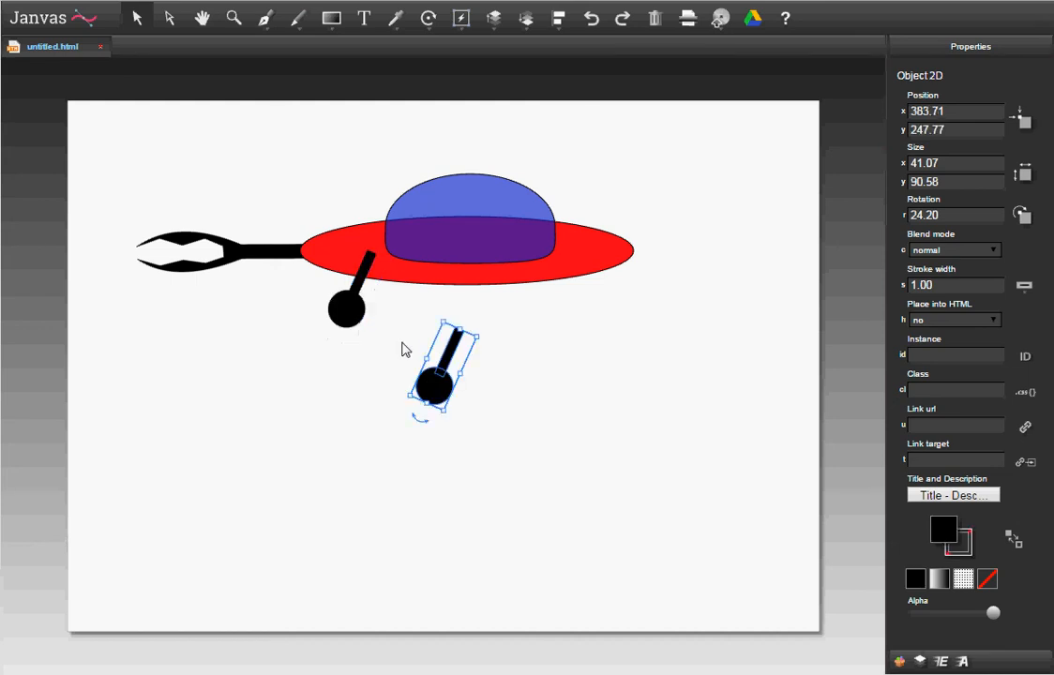
left_click_drag(438, 365, 561, 289)
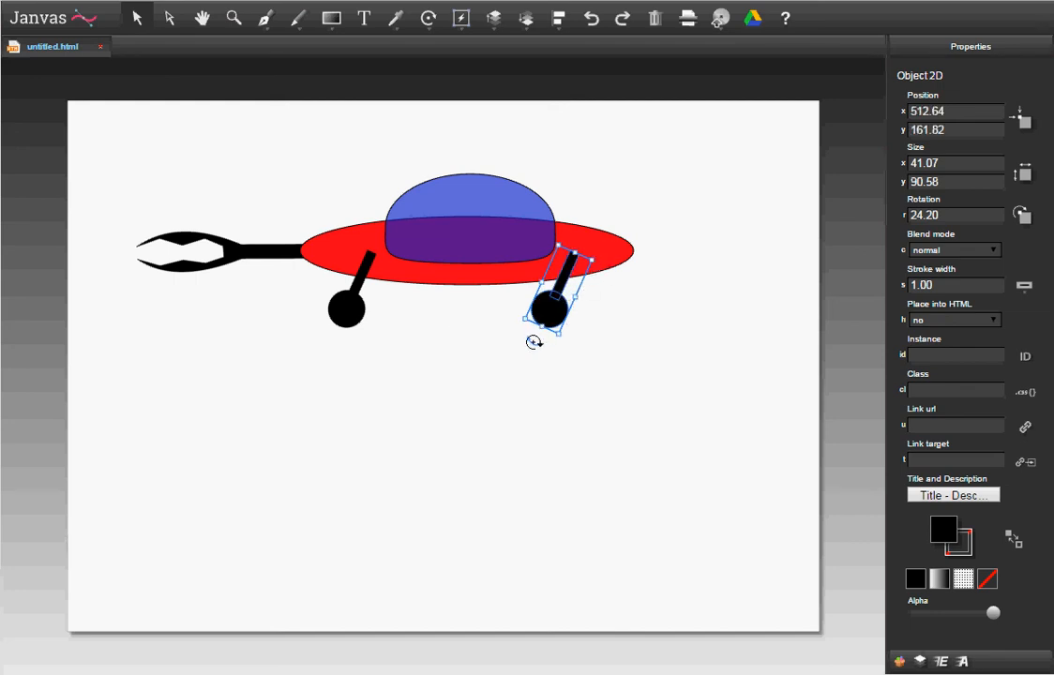
left_click_drag(536, 343, 600, 335)
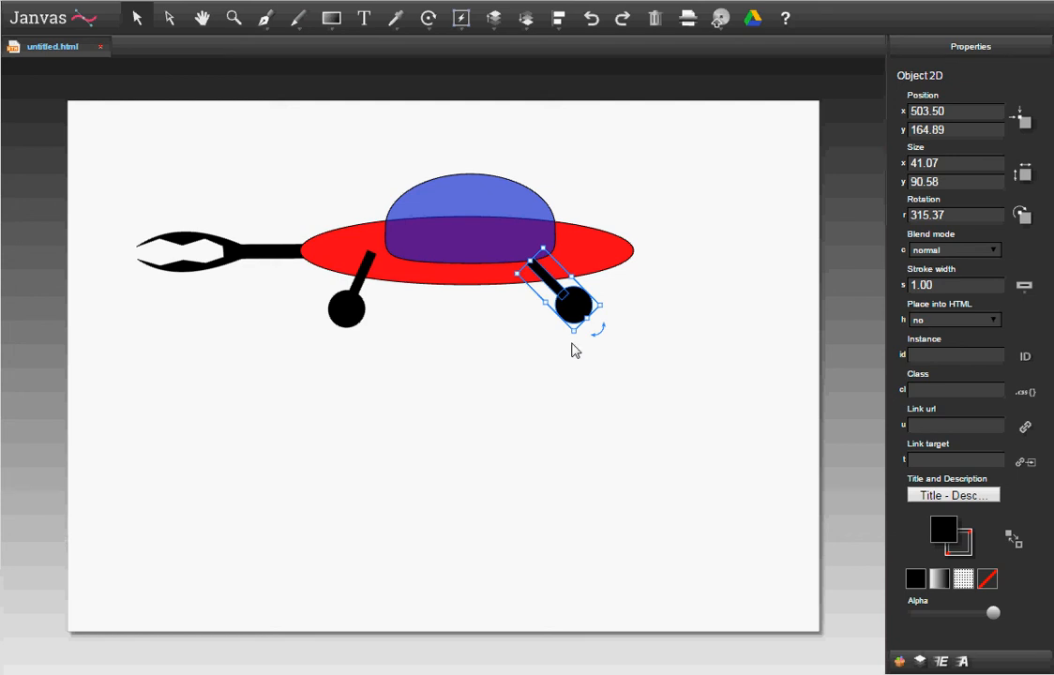
- Paste a third leg just left of and slightly below the right leg, rotate it to about 328°, and deselect it
key("ctrl+v")
left_click_drag(459, 364, 541, 299)
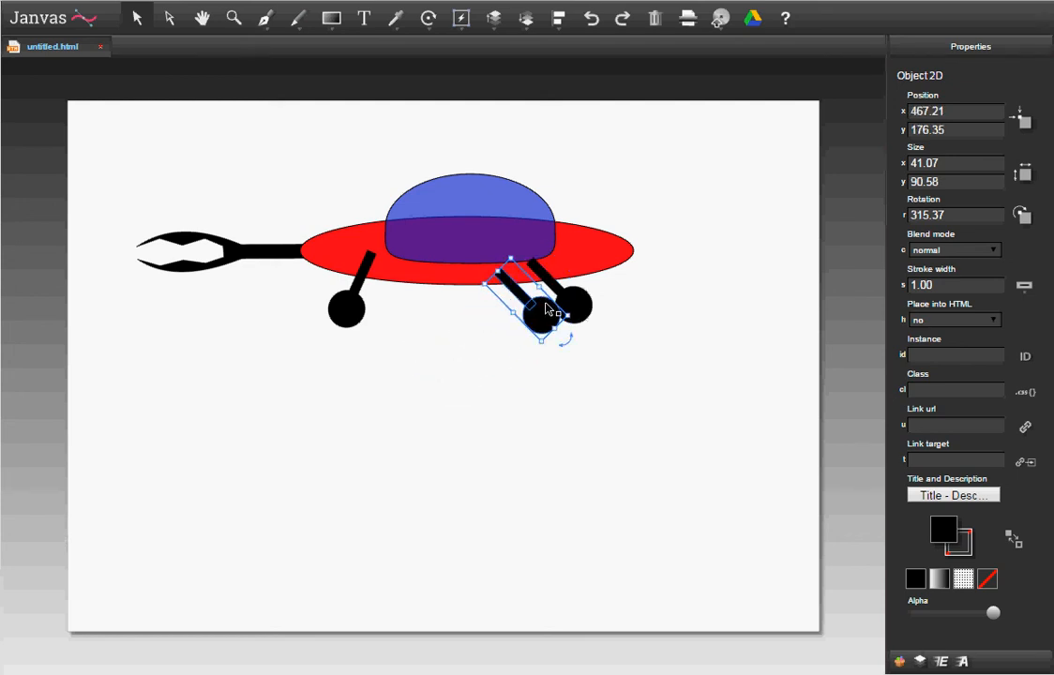
left_click_drag(564, 343, 542, 339)
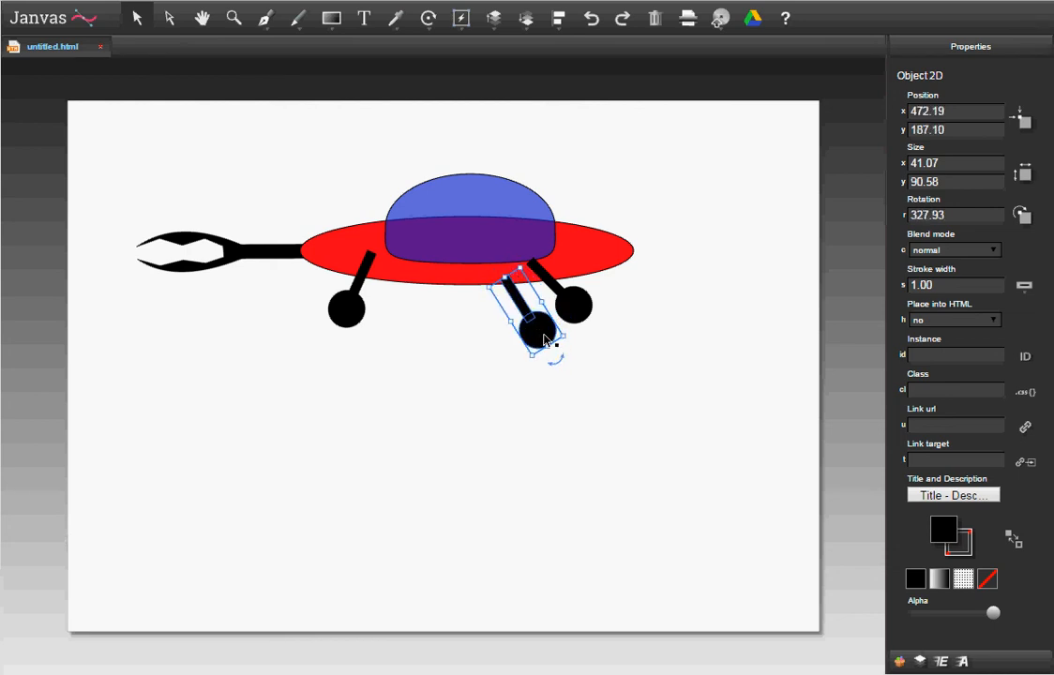
left_click(365, 373)
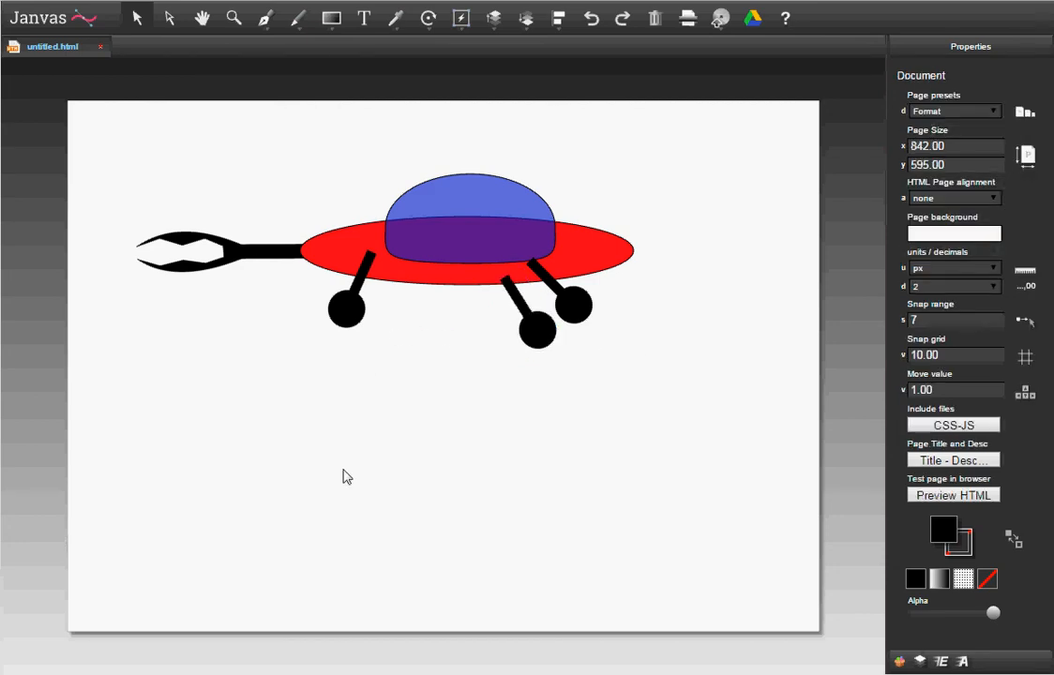
- Select all three legs together, send them behind the red disc, and deselect them
left_click(349, 320)
left_click(540, 334, "shift")
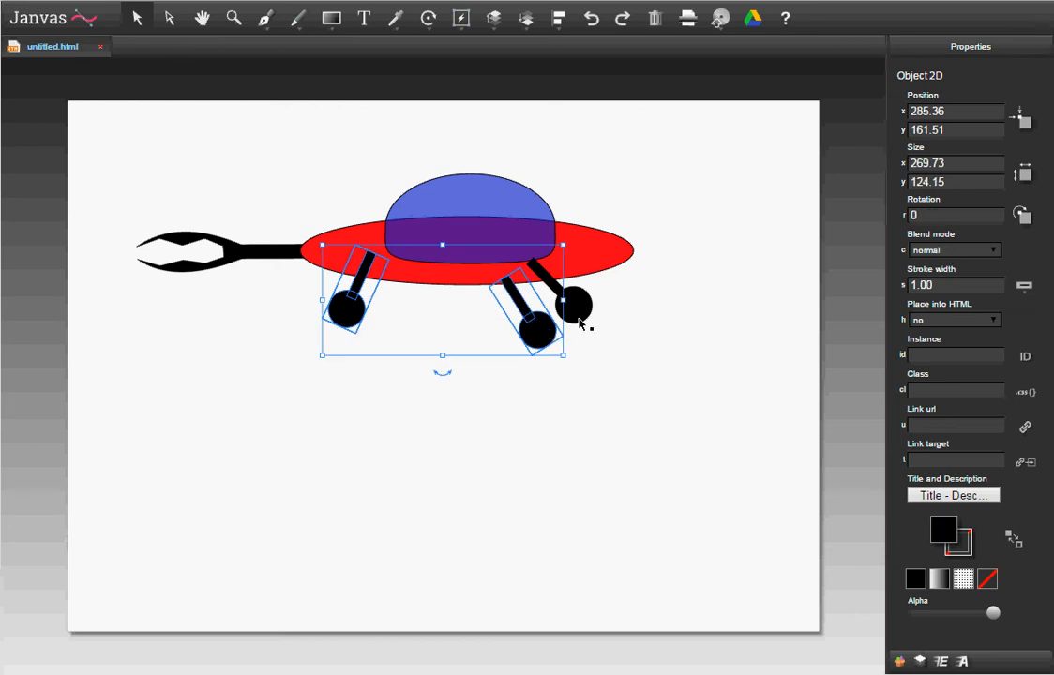
left_click(579, 318, "shift")
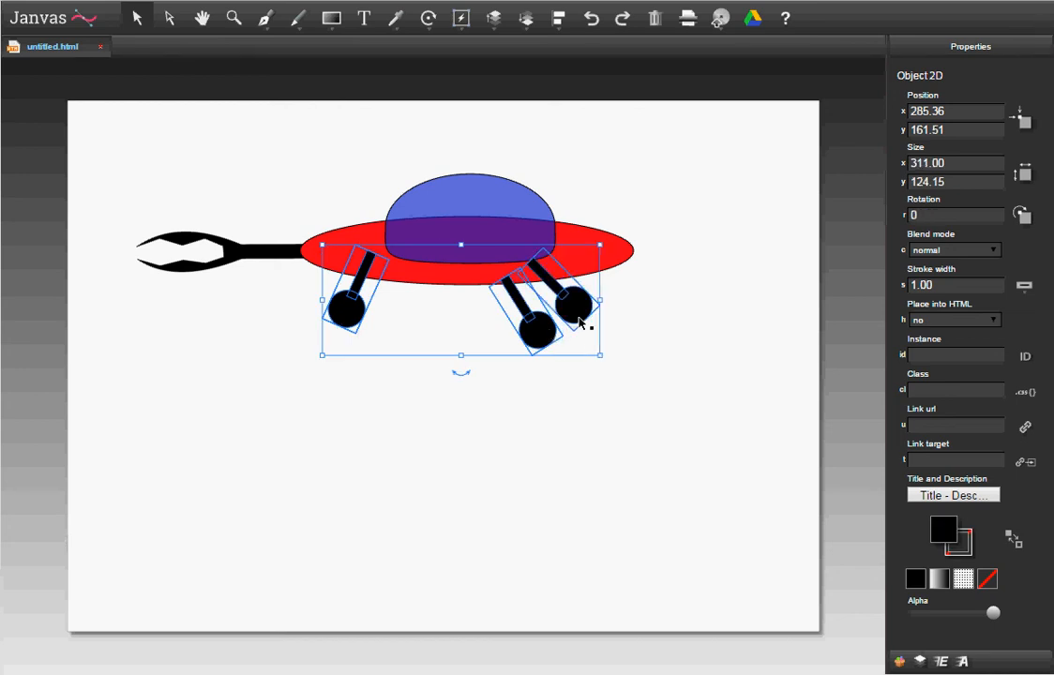
left_click(527, 22)
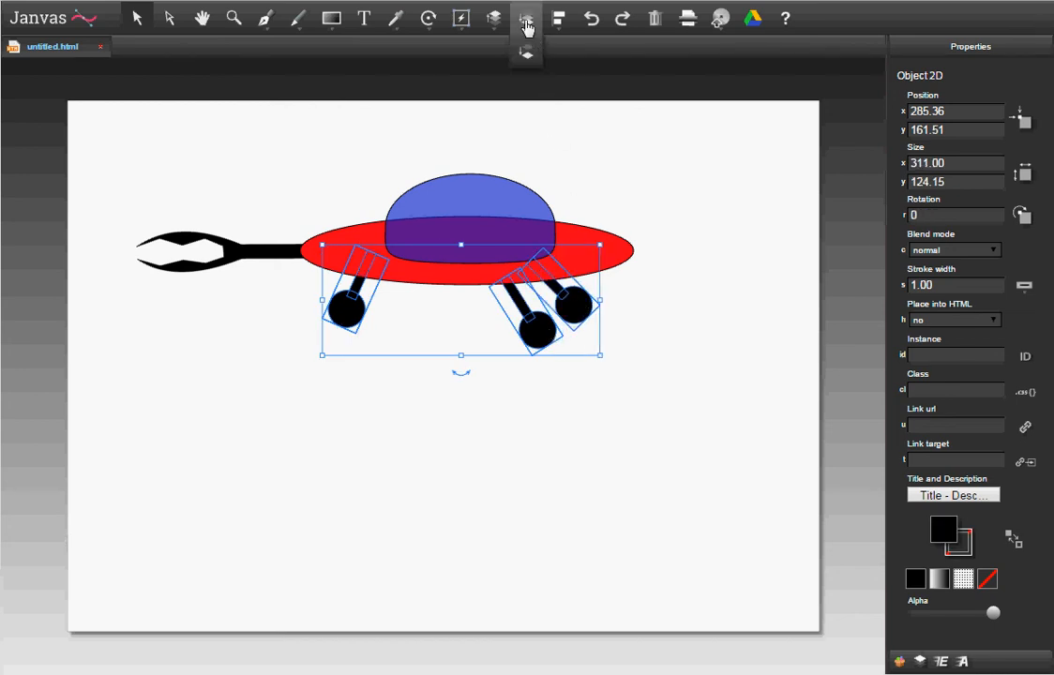
left_click(687, 271)
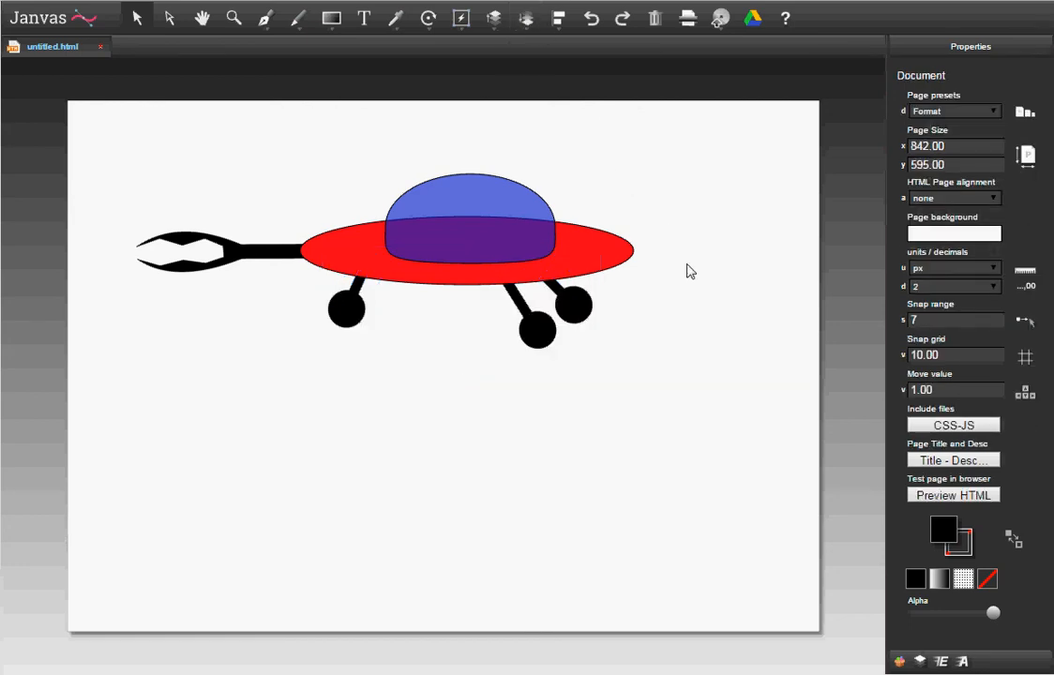